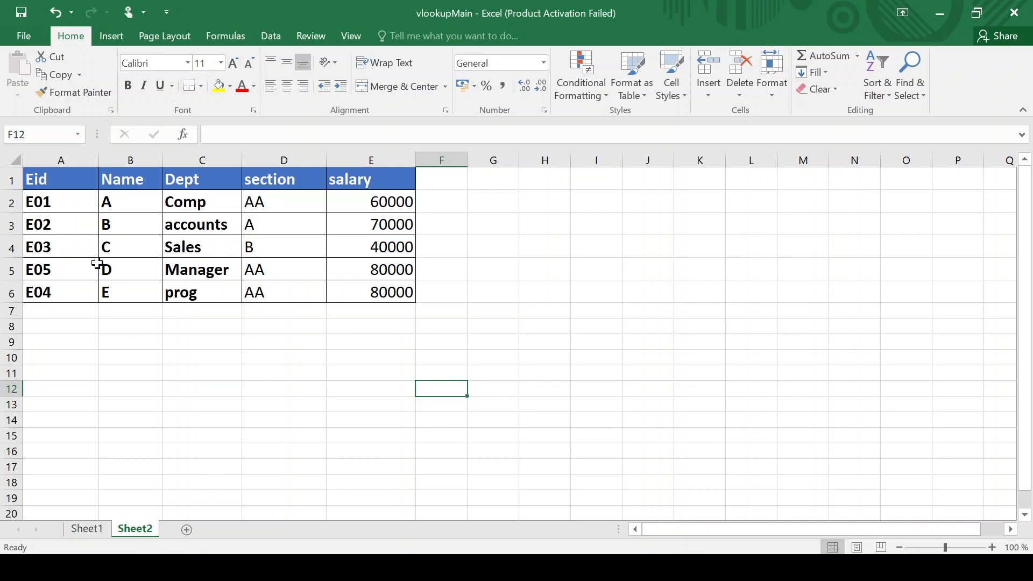
Examine the Eid, Name, Dept, section and salary columns on Sheet2 and compare them with the same columns on Sheet1
{"action": "left_click", "coordinate": [57, 157]}
{"action": "left_click", "coordinate": [131, 156]}
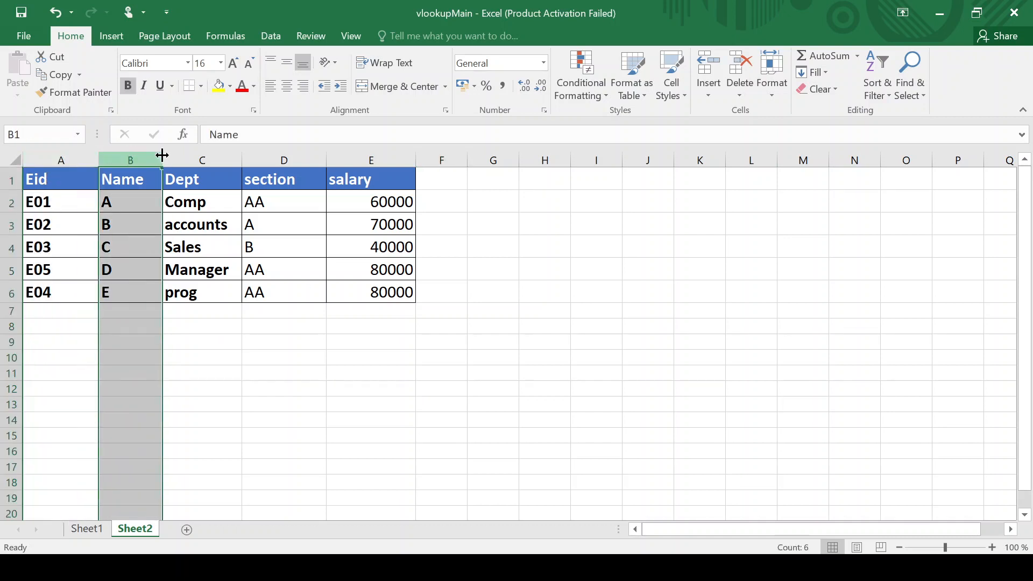
{"action": "left_click", "coordinate": [212, 158]}
{"action": "left_click", "coordinate": [266, 156]}
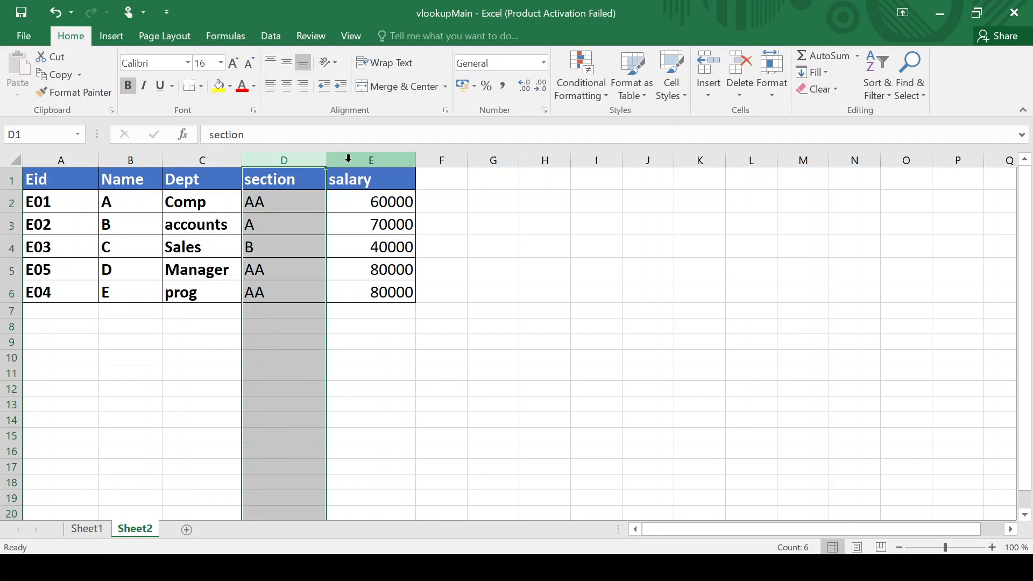
{"action": "left_click", "coordinate": [347, 158]}
{"action": "left_click", "coordinate": [86, 529]}
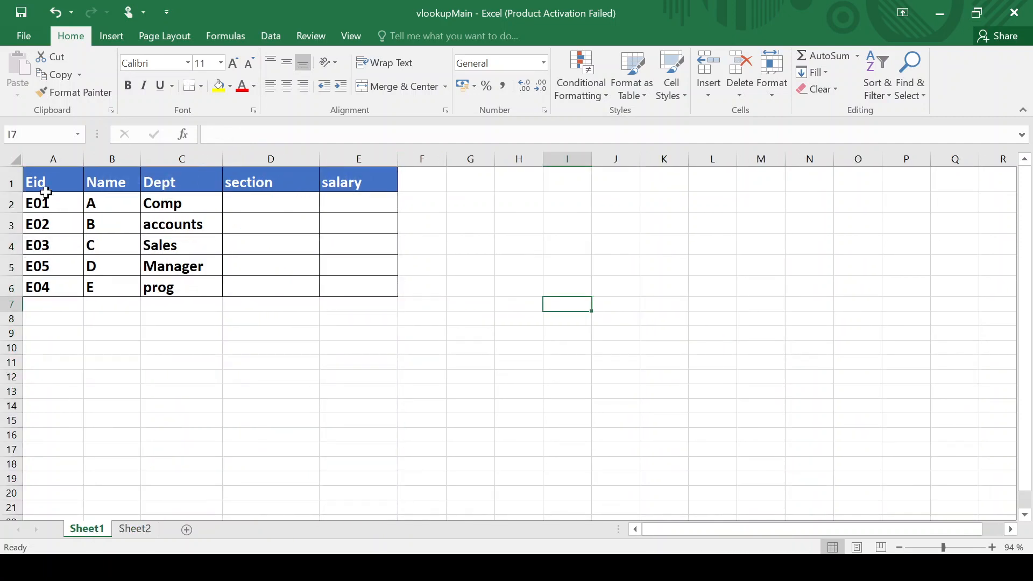
{"action": "left_click", "coordinate": [45, 157]}
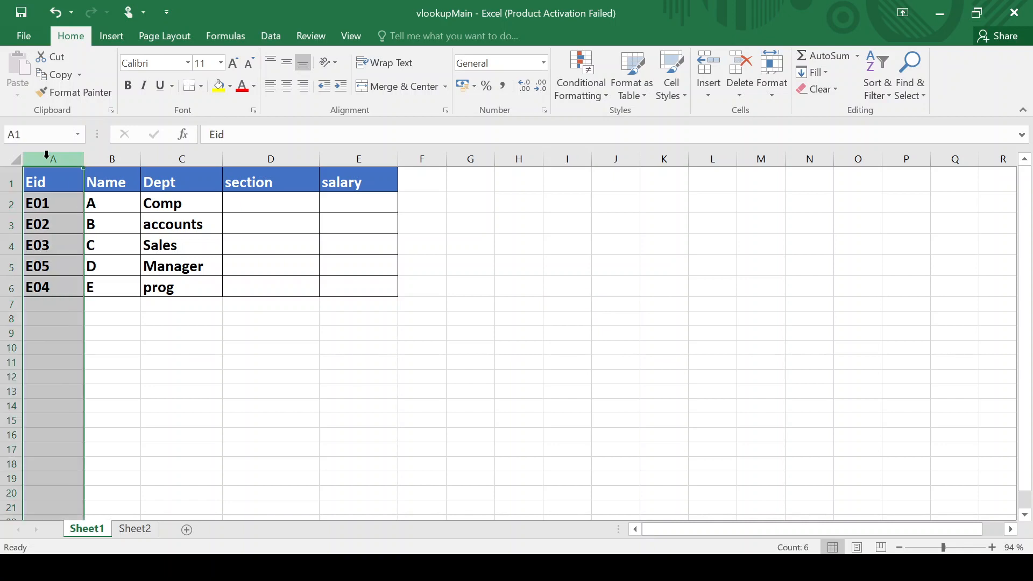
{"action": "left_click", "coordinate": [110, 159]}
{"action": "left_click", "coordinate": [157, 160]}
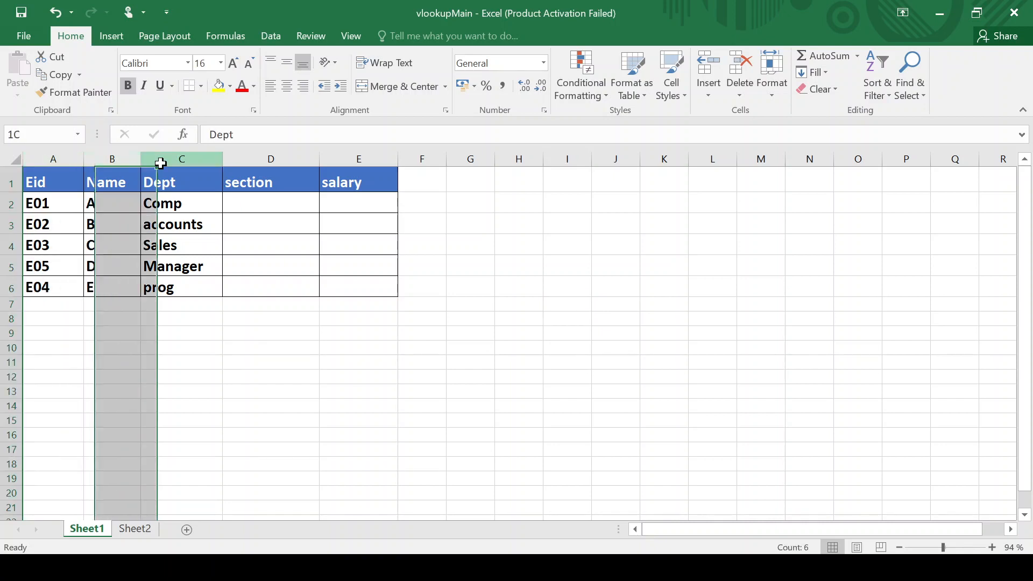
{"action": "left_click", "coordinate": [269, 158]}
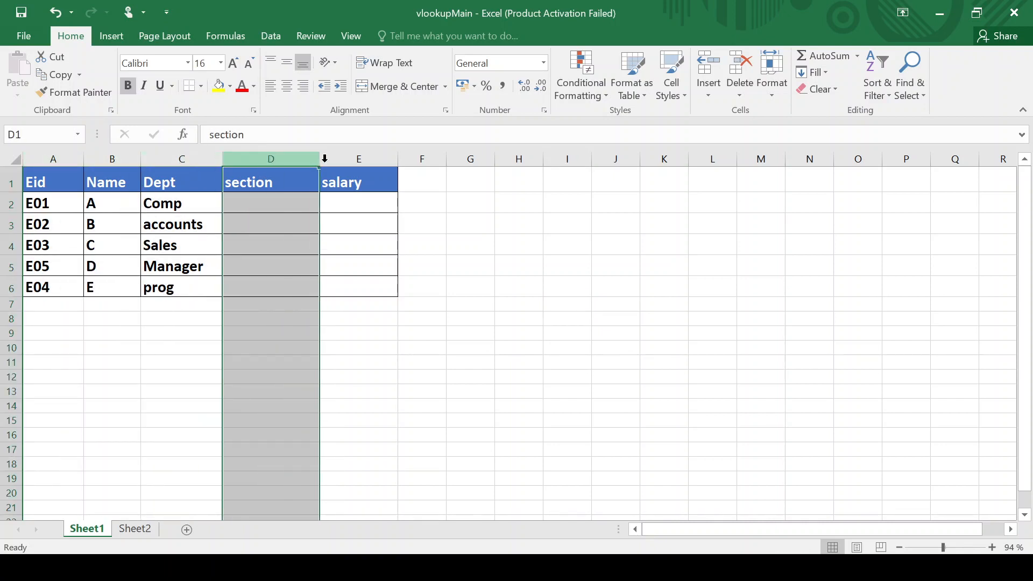
{"action": "left_click", "coordinate": [347, 156]}
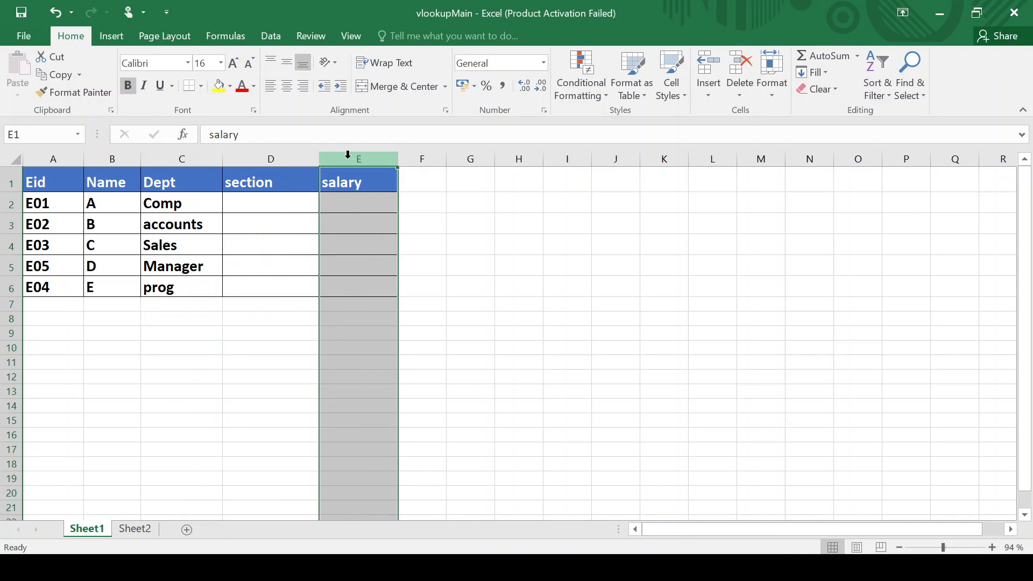
{"action": "left_click", "coordinate": [132, 529]}
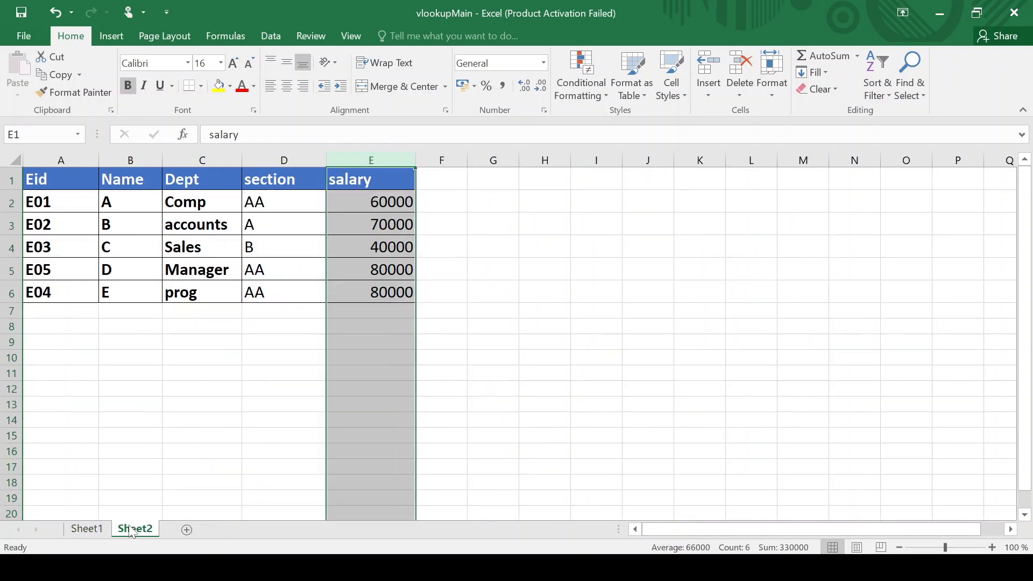
{"action": "left_click", "coordinate": [74, 531]}
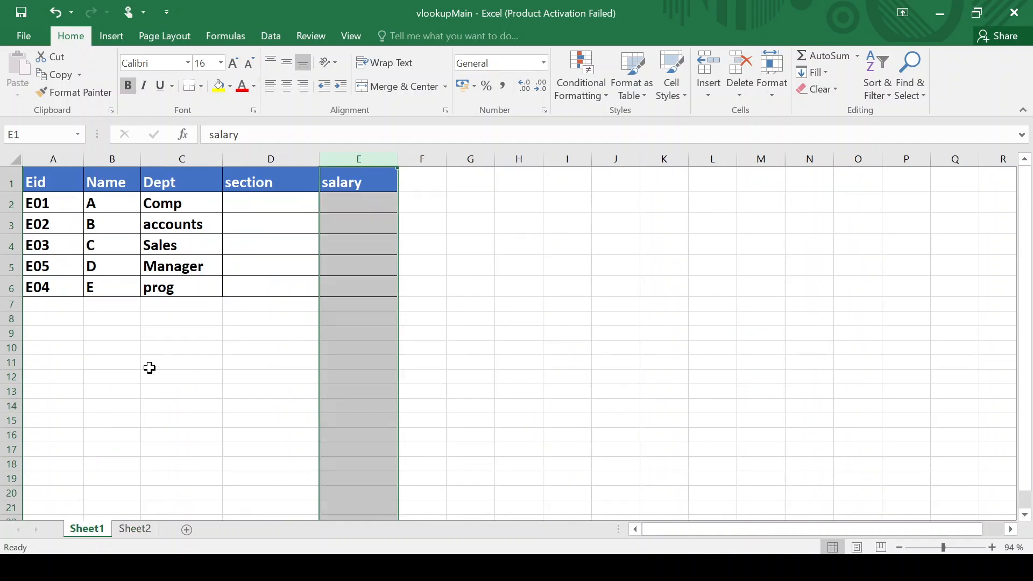
Enter =VLOOKUP(A2,Sheet2!A1:E6,4,0) in cell D2 of Sheet1 to fetch the first employee's section
{"action": "left_click", "coordinate": [257, 211]}
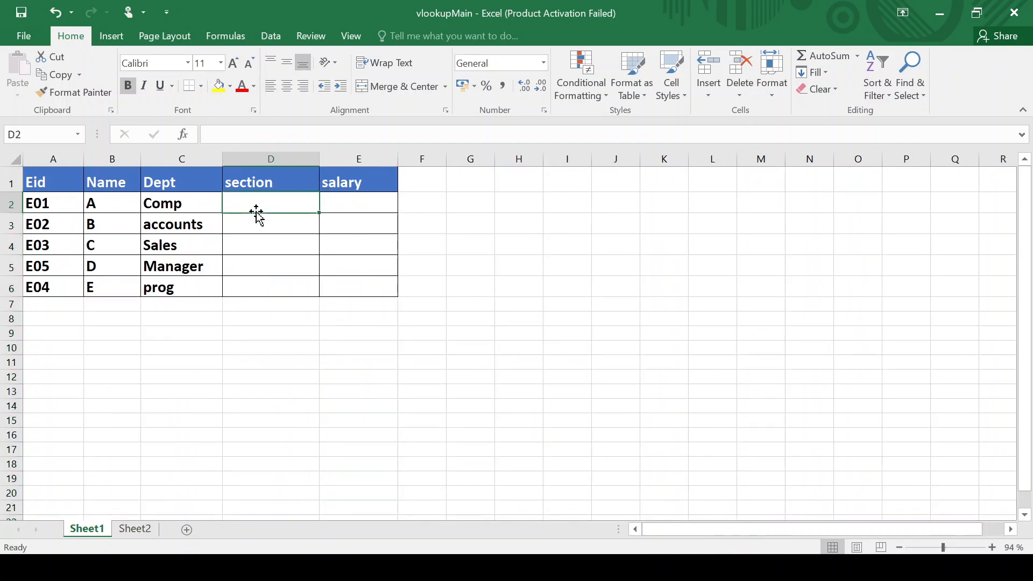
{"action": "type", "text": "=v"}
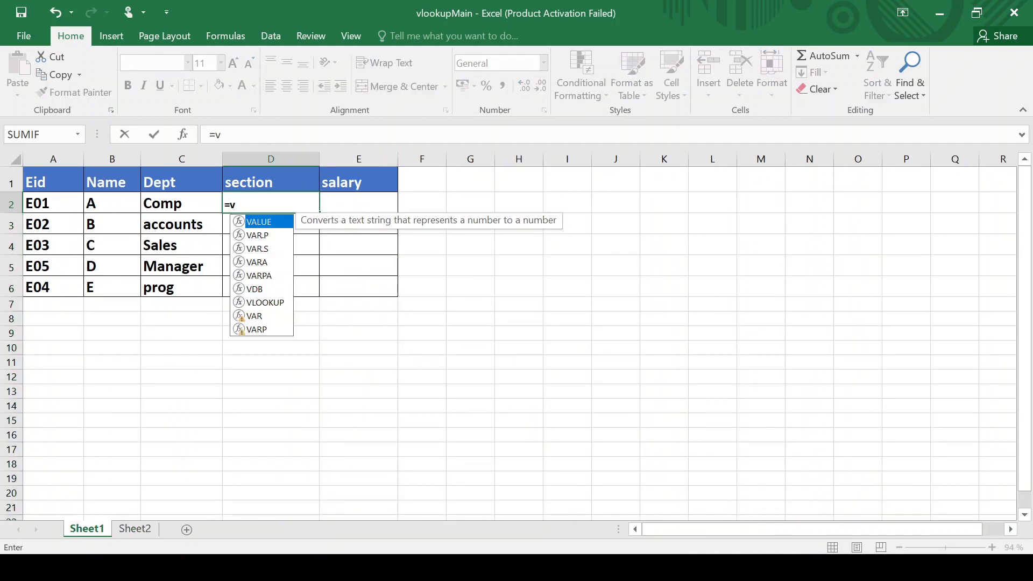
{"action": "type", "text": "looku"}
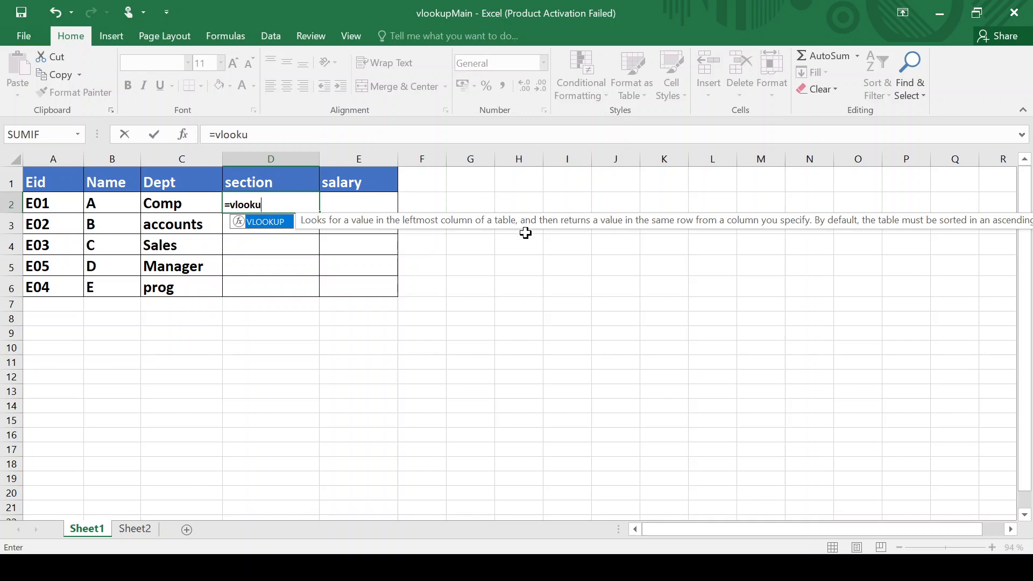
{"action": "type", "text": "p("}
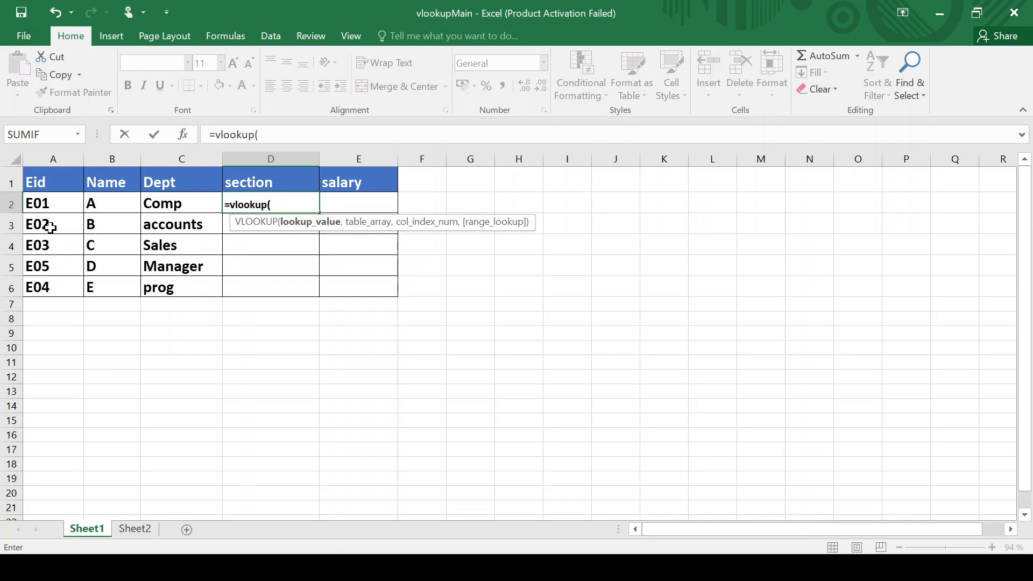
{"action": "left_click", "coordinate": [40, 206]}
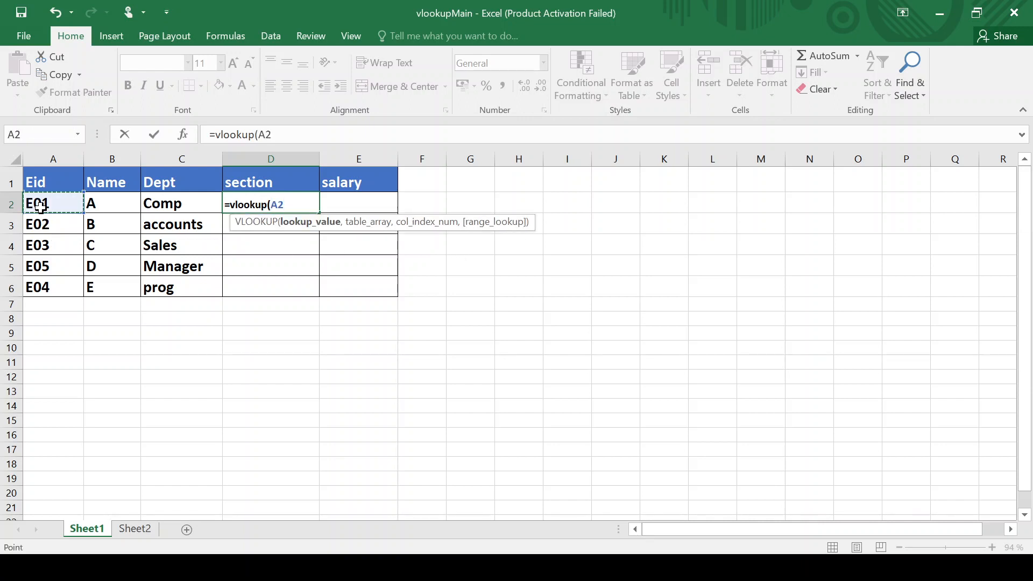
{"action": "type", "text": ","}
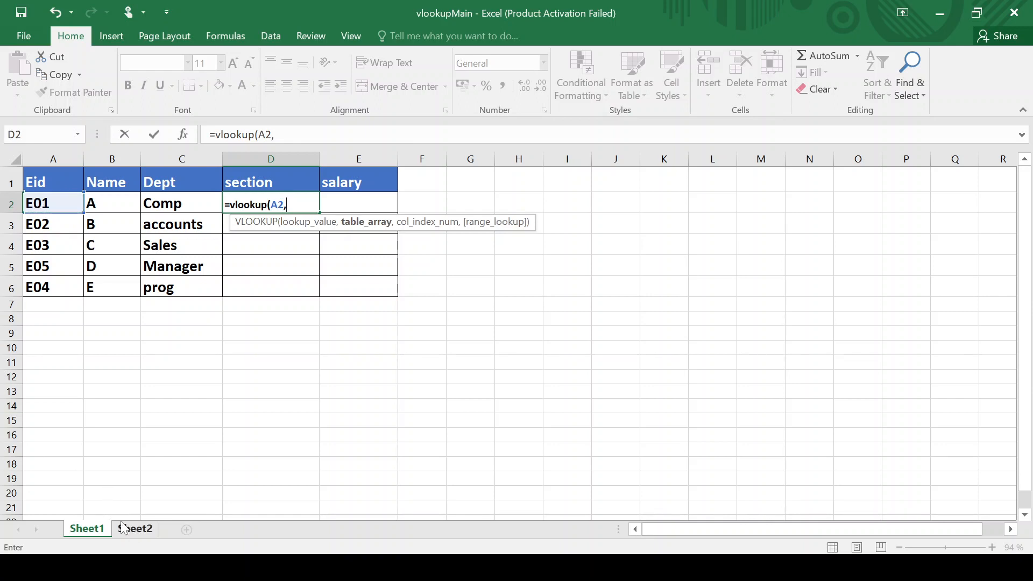
{"action": "left_click", "coordinate": [136, 529]}
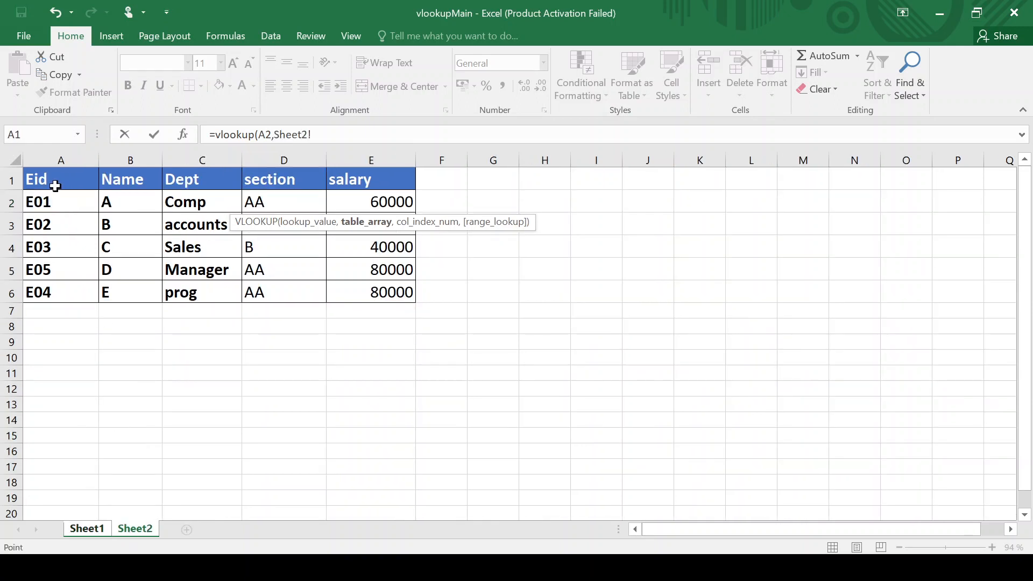
{"action": "left_click_drag", "start_coordinate": [54, 181], "coordinate": [346, 280]}
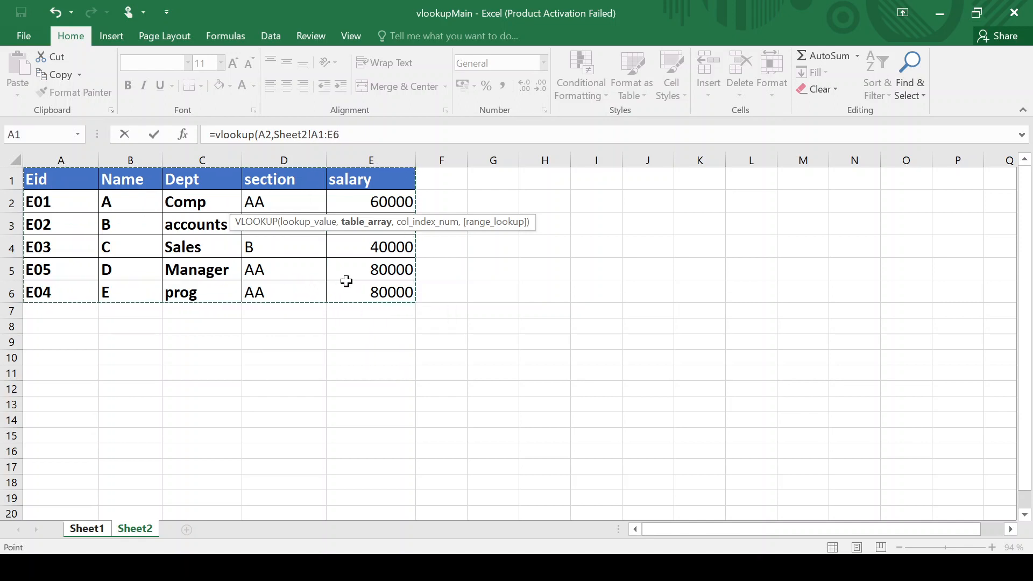
{"action": "type", "text": ","}
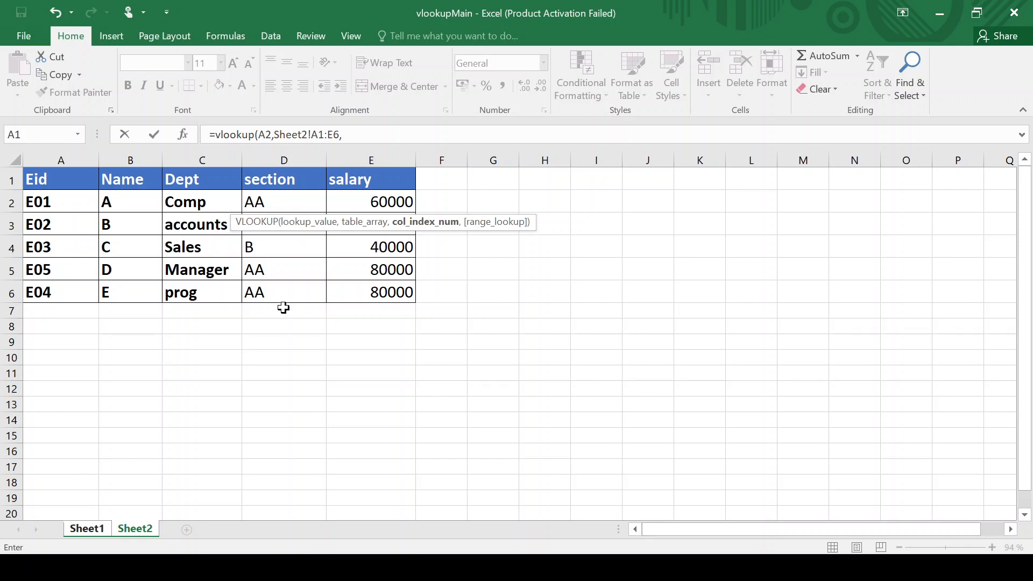
{"action": "left_click", "coordinate": [349, 135]}
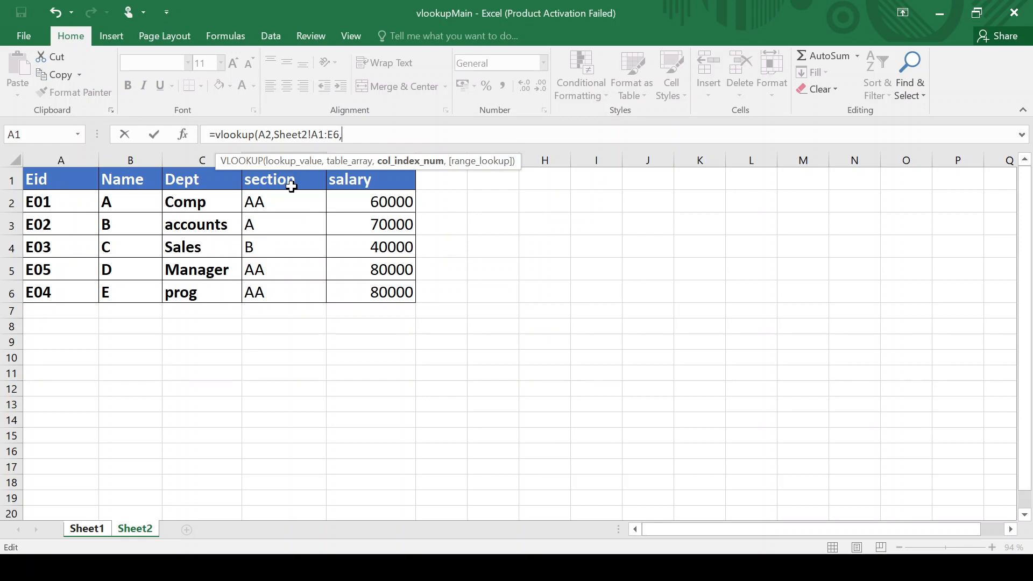
{"action": "type", "text": "4,"}
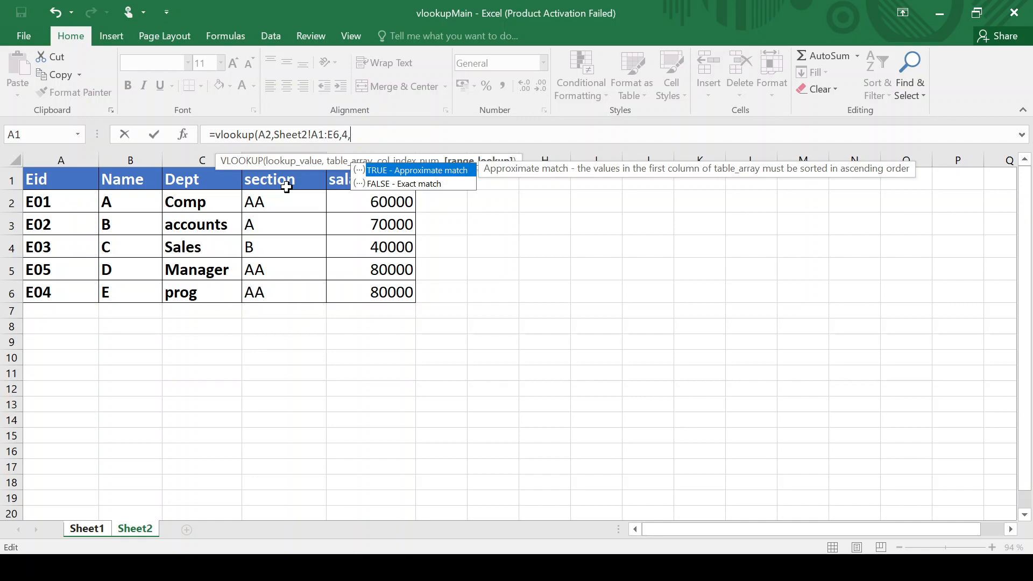
{"action": "type", "text": "0)"}
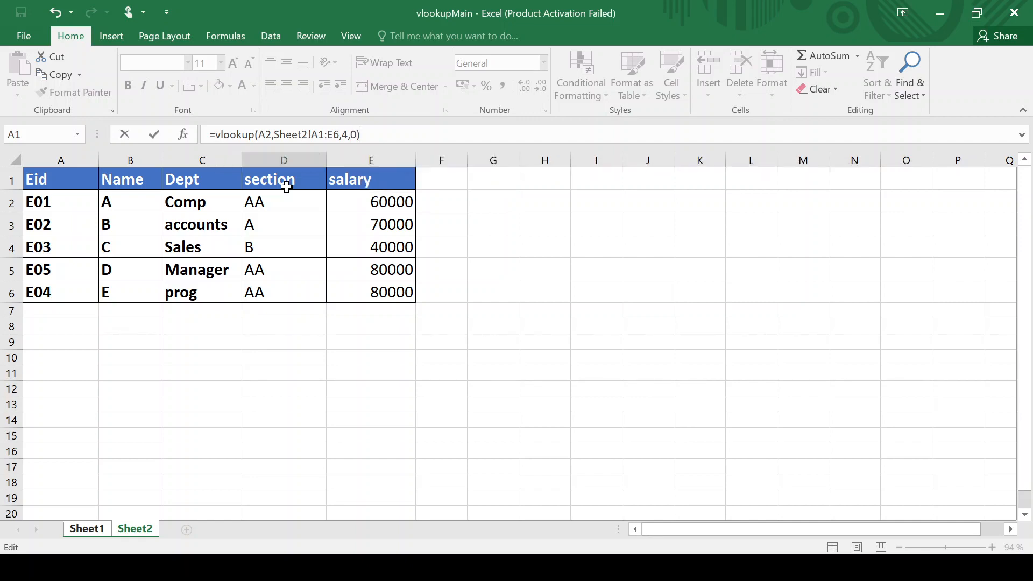
{"action": "key", "text": "Return"}
Check the D2 result against Sheet2 and fill its lookup formula down to D6 in the section column of Sheet1
{"action": "left_click", "coordinate": [267, 203]}
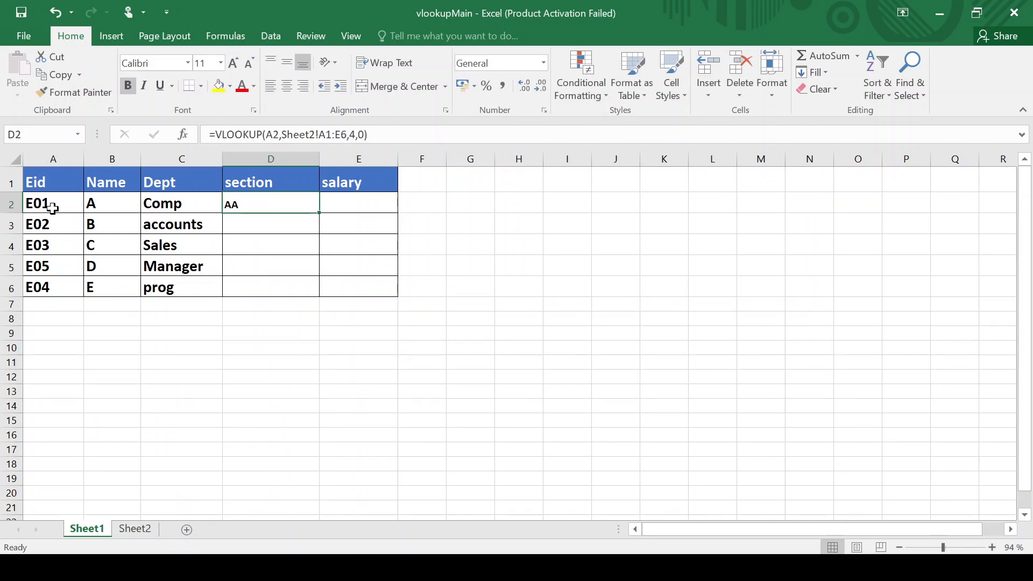
{"action": "left_click", "coordinate": [135, 529]}
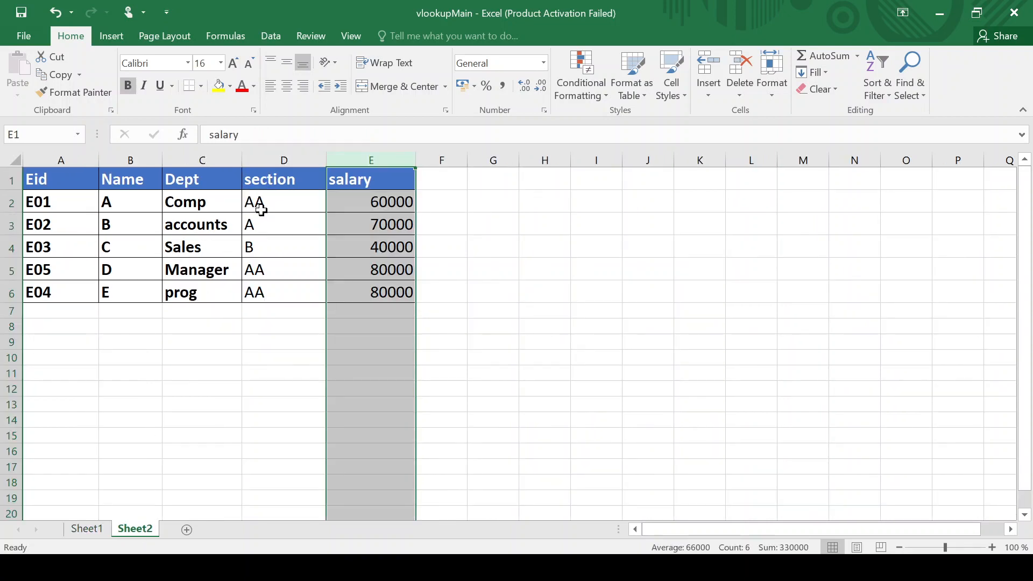
{"action": "left_click", "coordinate": [87, 530]}
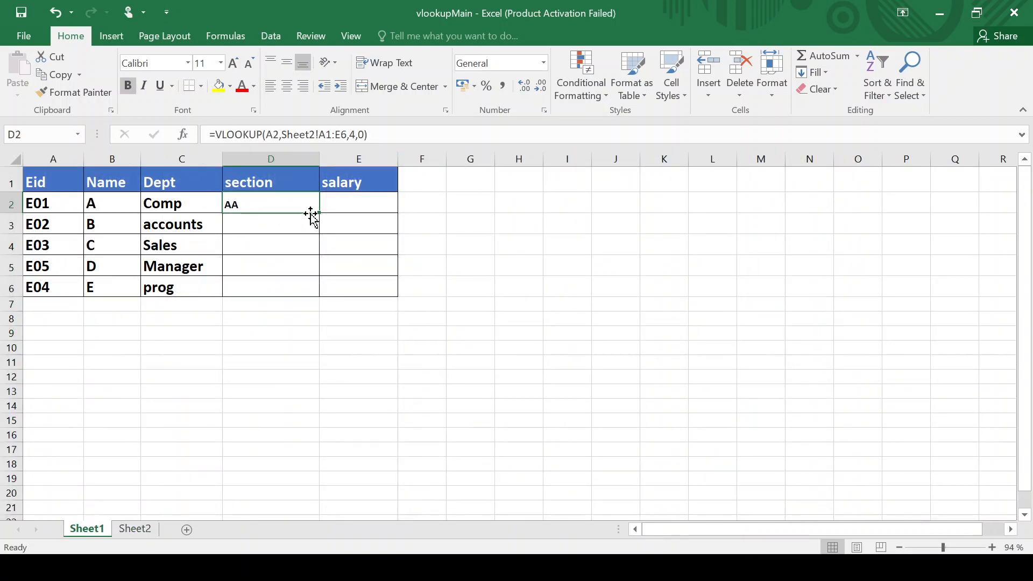
{"action": "left_click_drag", "start_coordinate": [320, 213], "coordinate": [325, 289]}
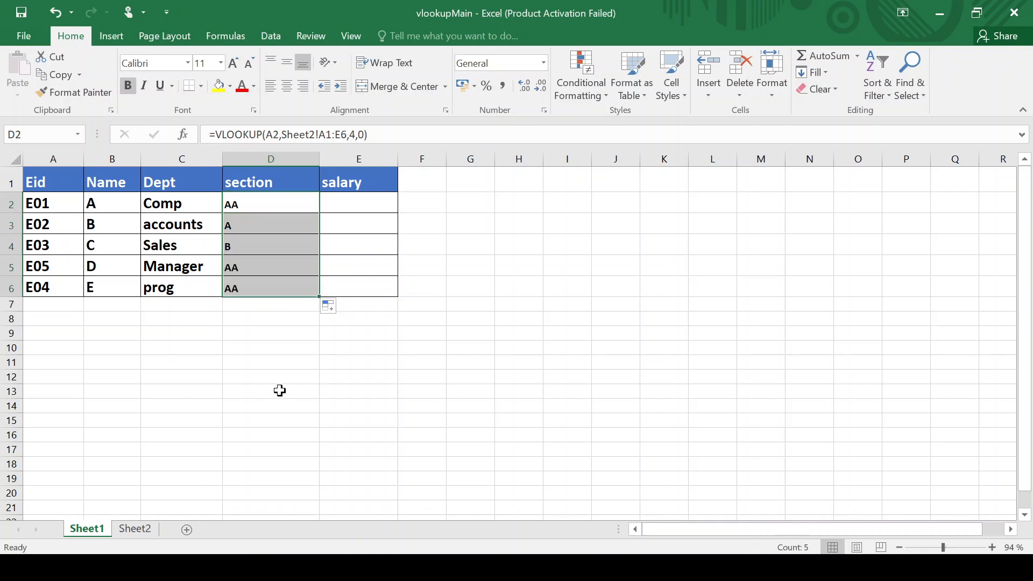
Enter =VLOOKUP($A2,Sheet2!A1:E6,5,0) in cell E2 of Sheet1 to fetch the first employee's salary
{"action": "left_click", "coordinate": [372, 202]}
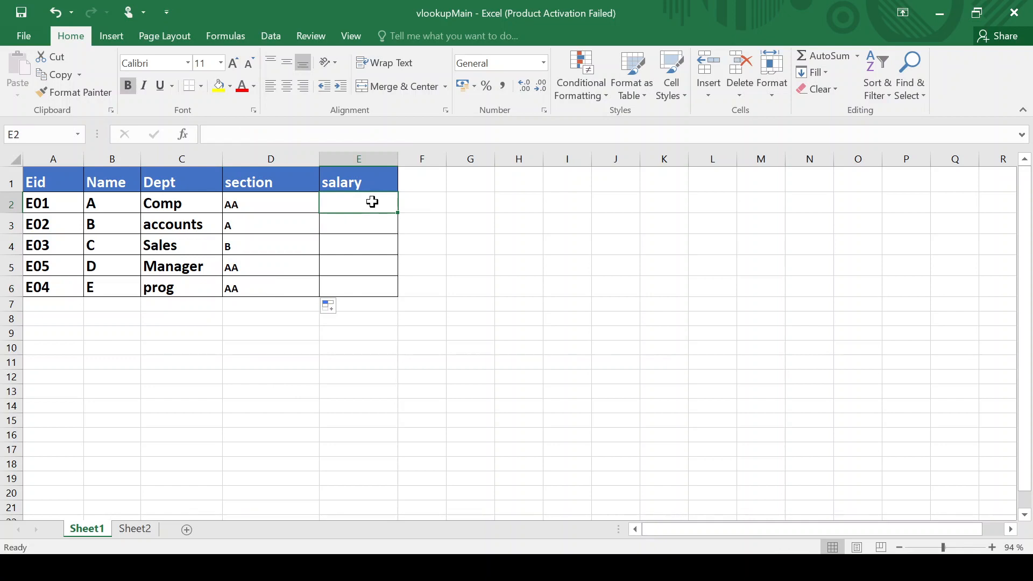
{"action": "type", "text": "=vl"}
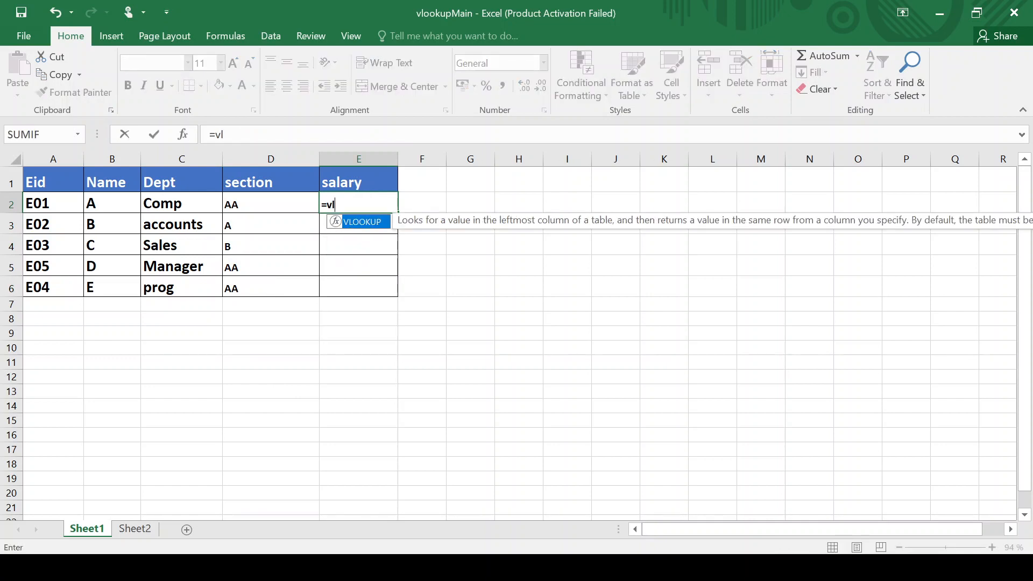
{"action": "type", "text": "ookup("}
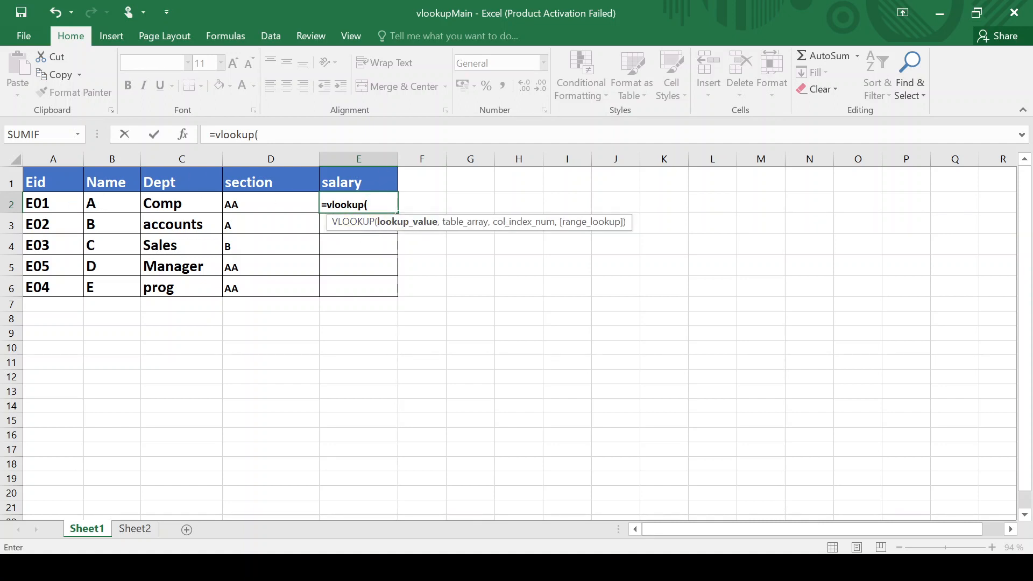
{"action": "type", "text": "$A"}
{"action": "type", "text": "2"}
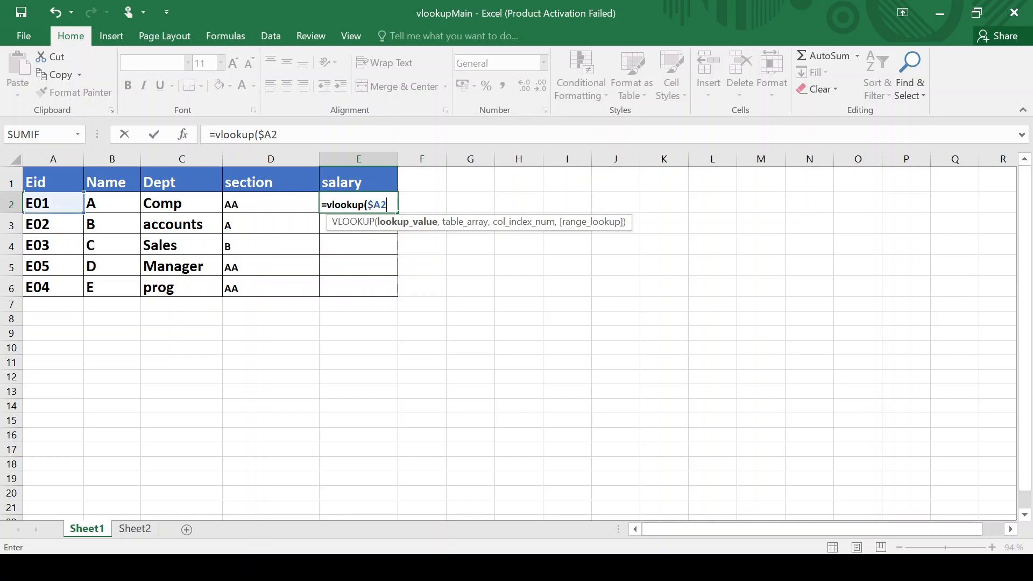
{"action": "type", "text": ","}
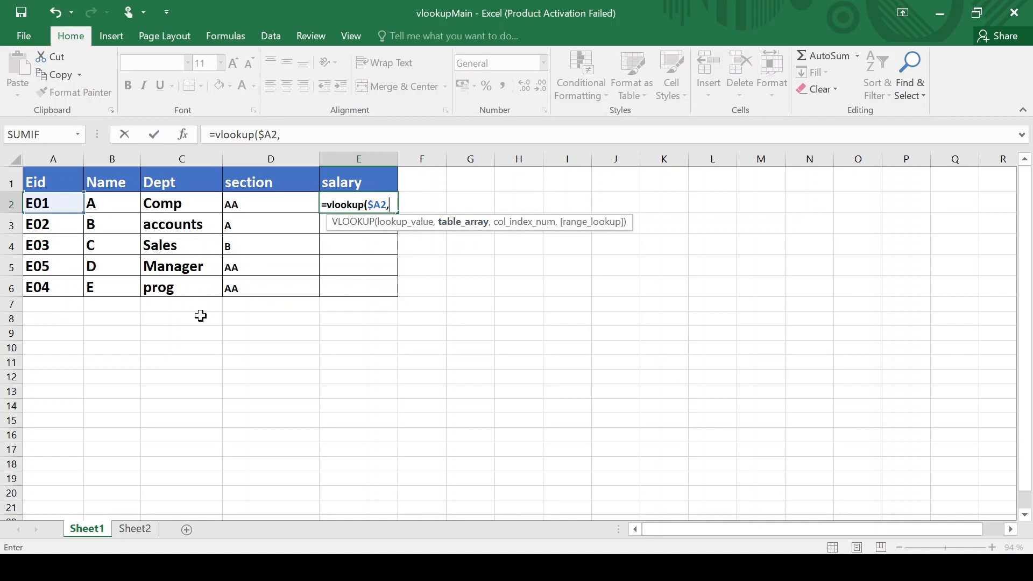
{"action": "left_click", "coordinate": [137, 530]}
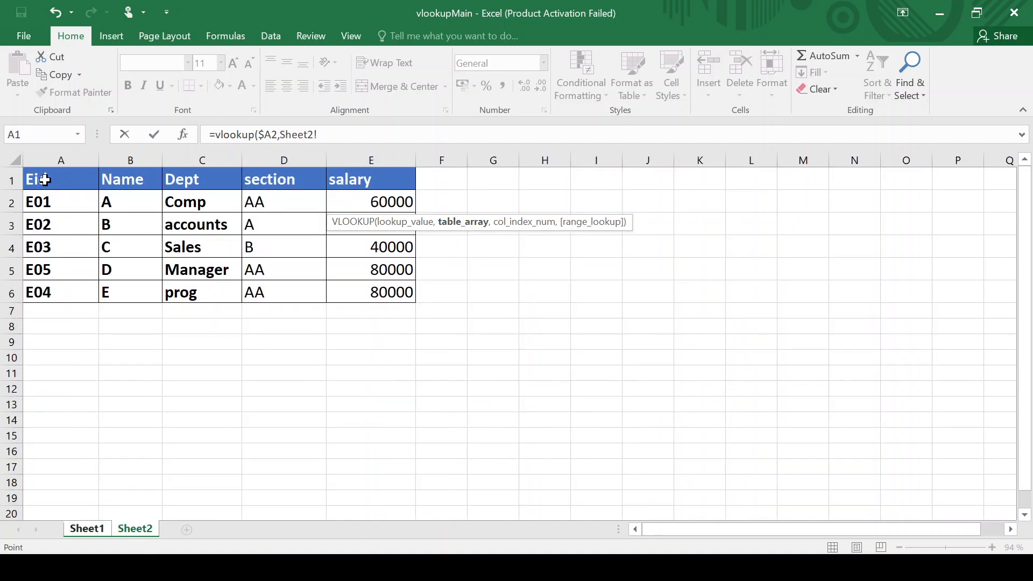
{"action": "left_click_drag", "start_coordinate": [46, 181], "coordinate": [341, 286]}
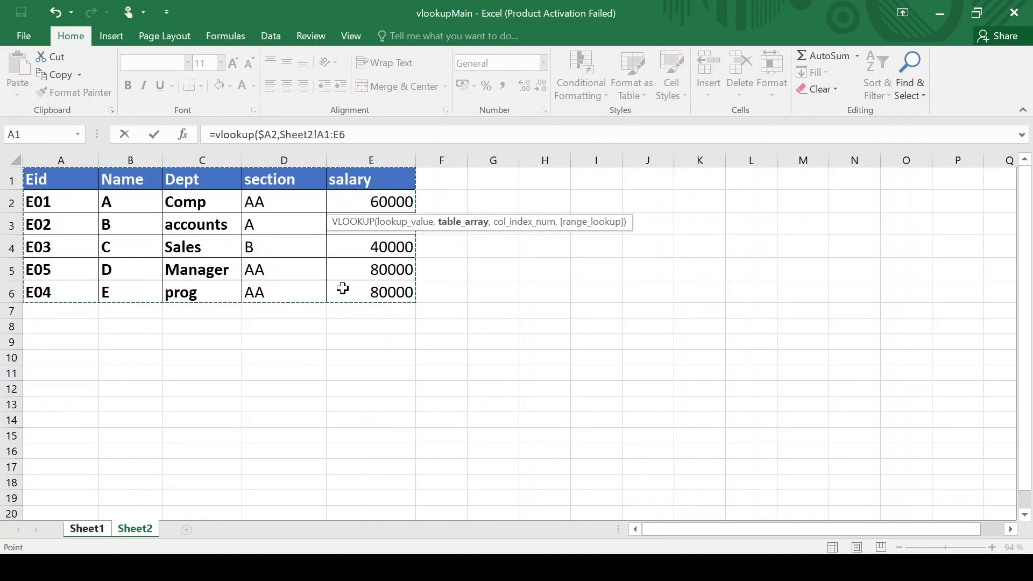
{"action": "type", "text": ","}
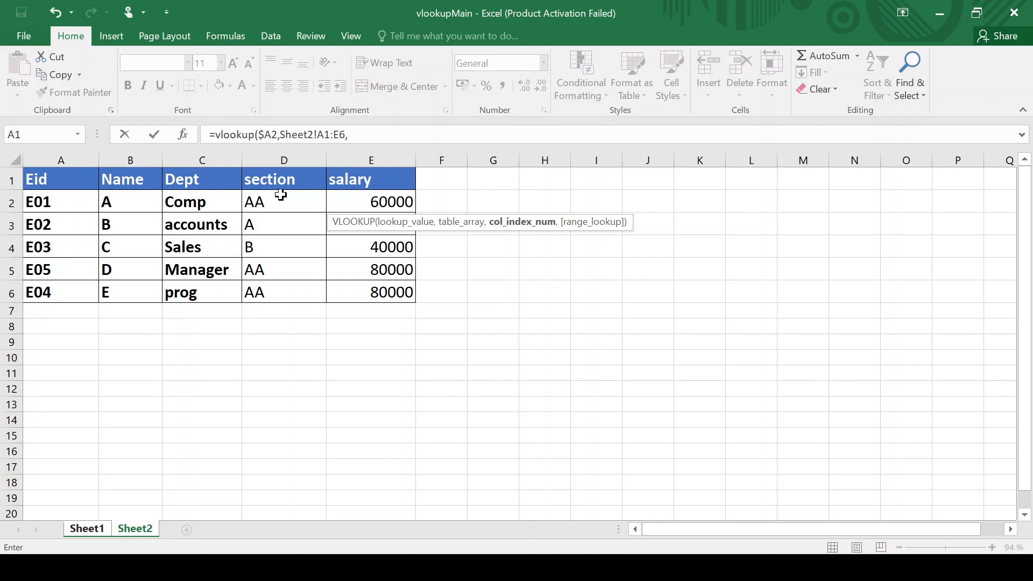
{"action": "left_click", "coordinate": [350, 135]}
{"action": "type", "text": "5"}
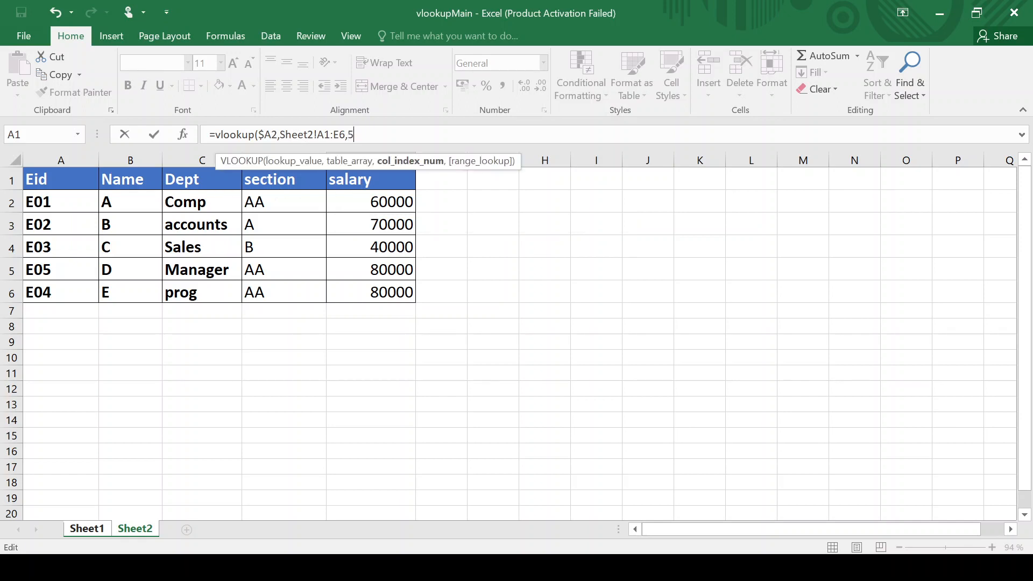
{"action": "type", "text": ","}
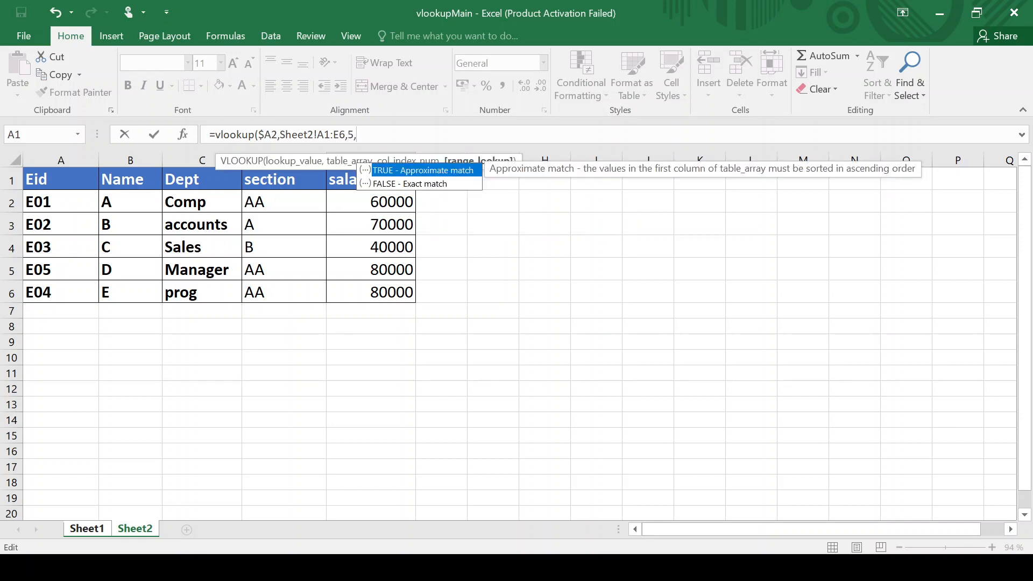
{"action": "type", "text": "0)"}
{"action": "key", "text": "Return"}
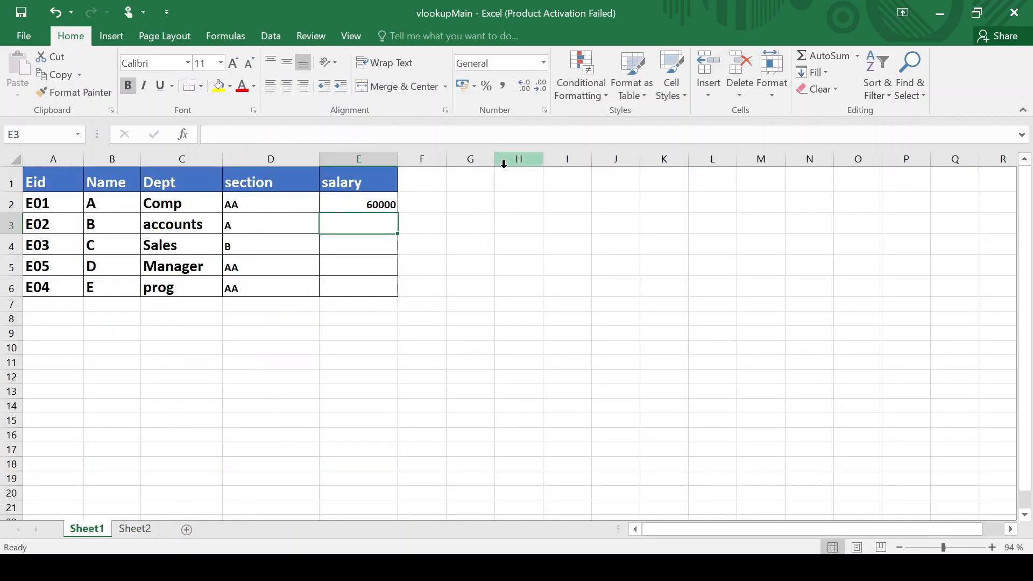
Check the E2 salary against Sheet2 and fill its lookup formula down to E6 in the salary column of Sheet1
{"action": "left_click", "coordinate": [381, 208]}
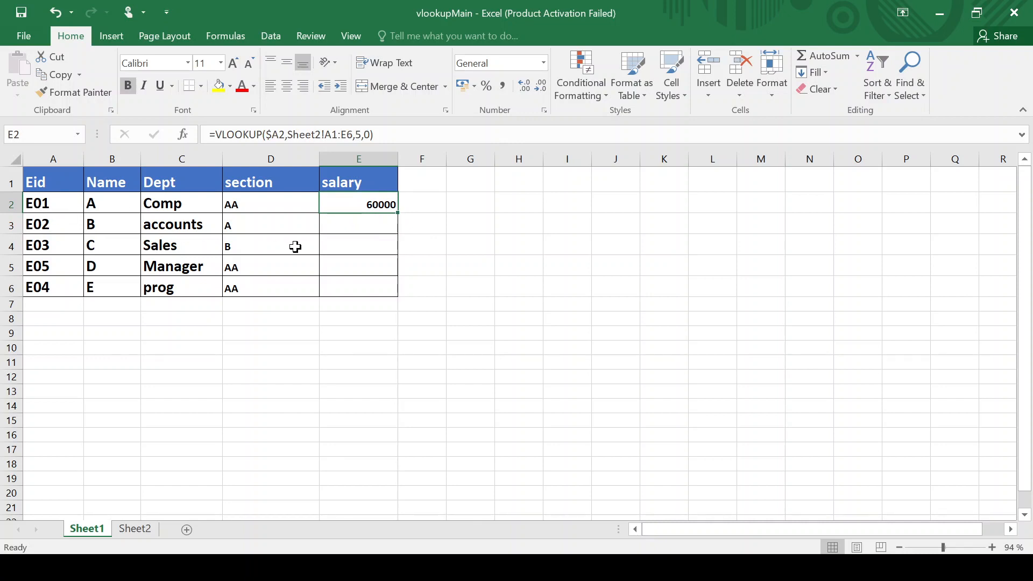
{"action": "left_click", "coordinate": [135, 529]}
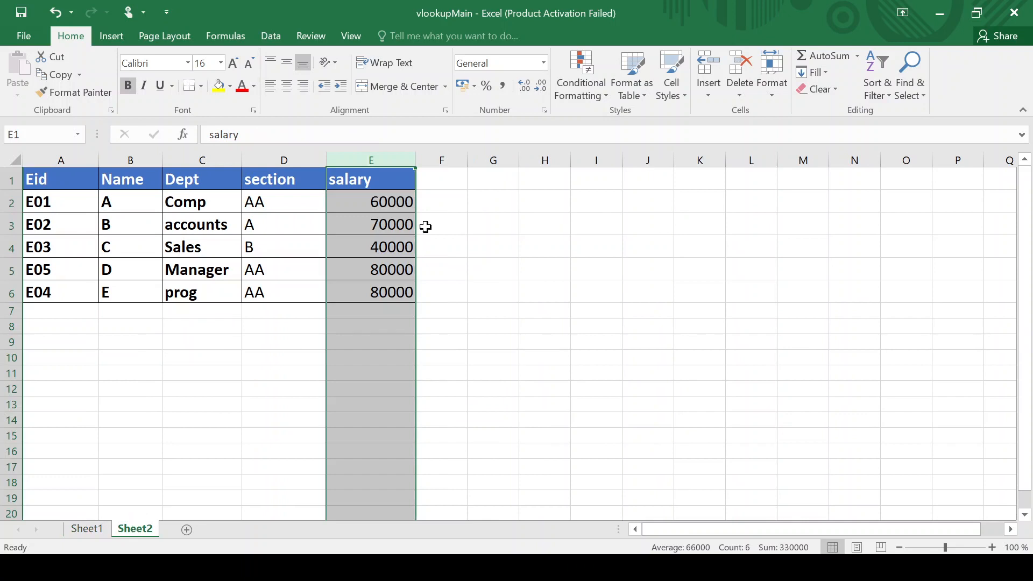
{"action": "left_click", "coordinate": [87, 529]}
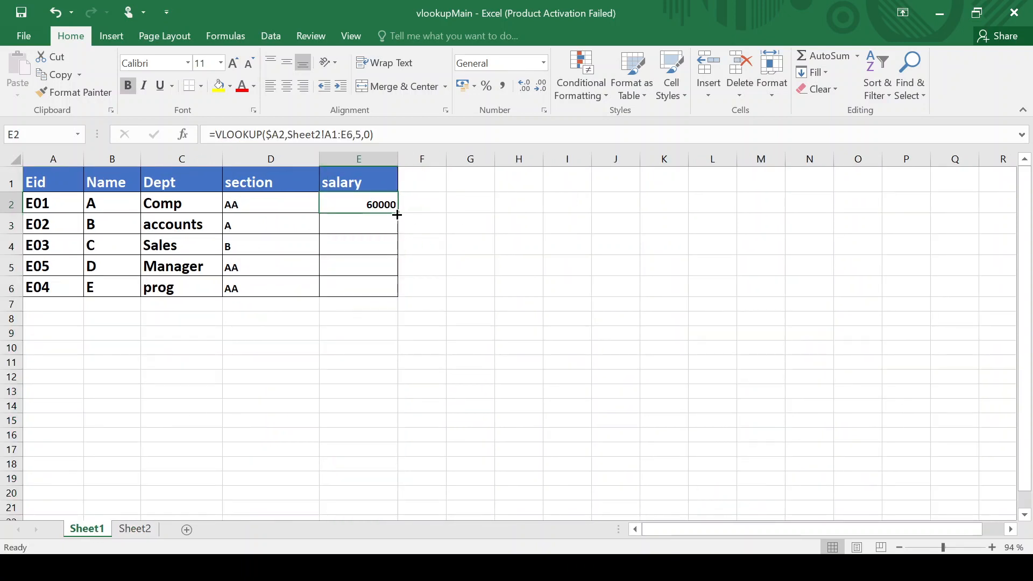
{"action": "left_click_drag", "start_coordinate": [397, 211], "coordinate": [397, 291]}
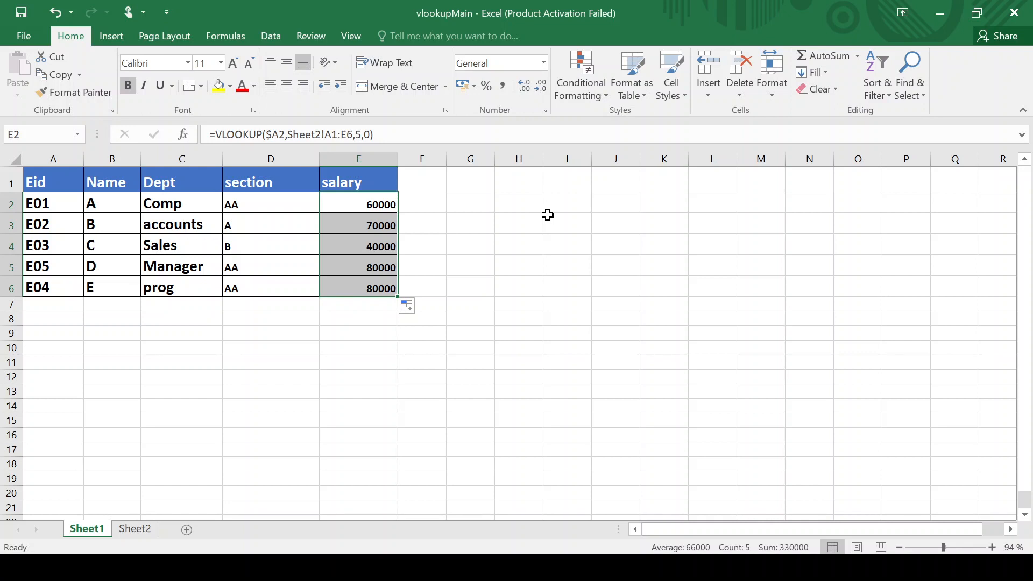
{"action": "left_click", "coordinate": [713, 249]}
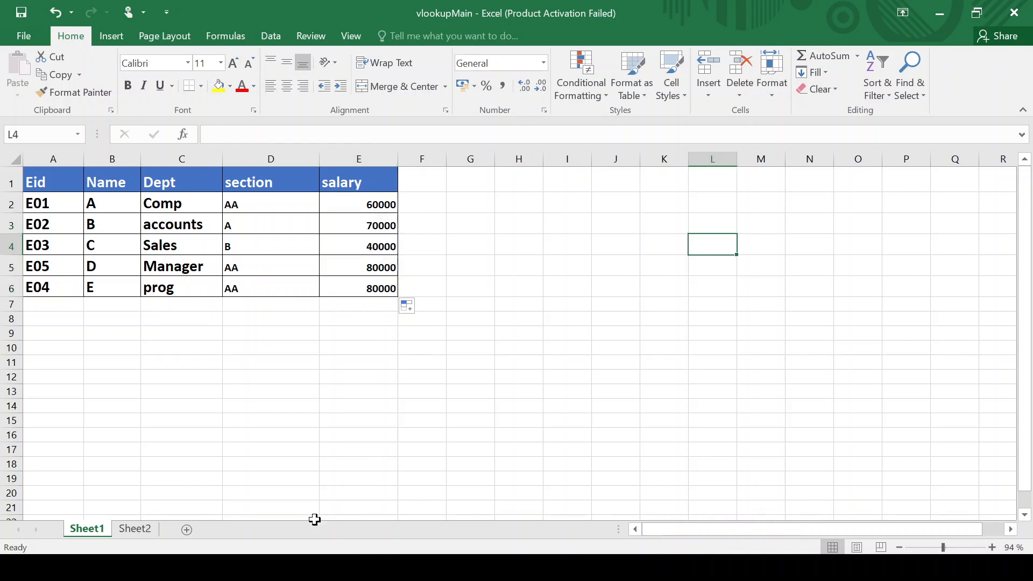
Review the employee table on Sheet2 and switch to the Main2 workbook
{"action": "left_click", "coordinate": [143, 531]}
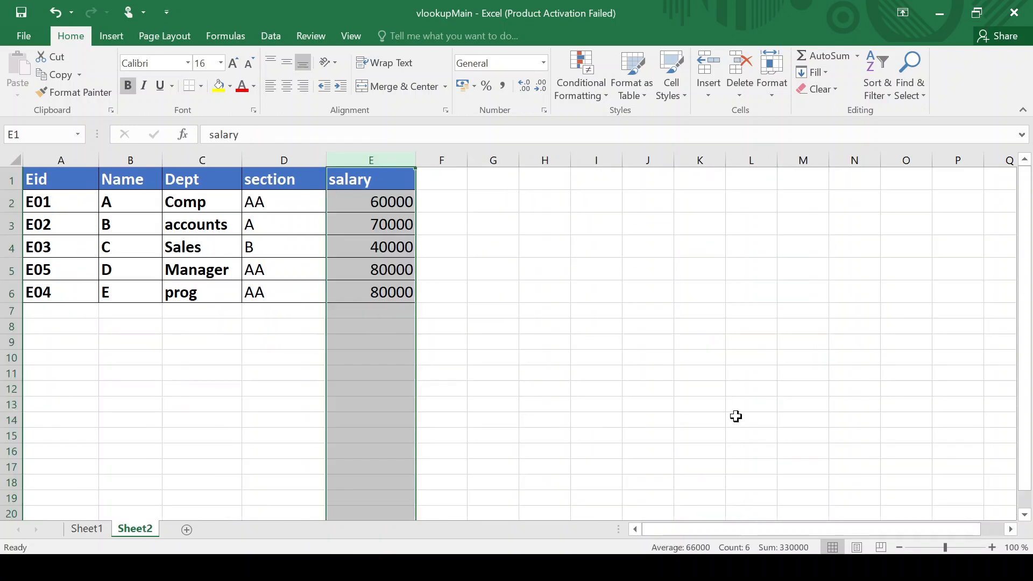
{"action": "left_click", "coordinate": [662, 385]}
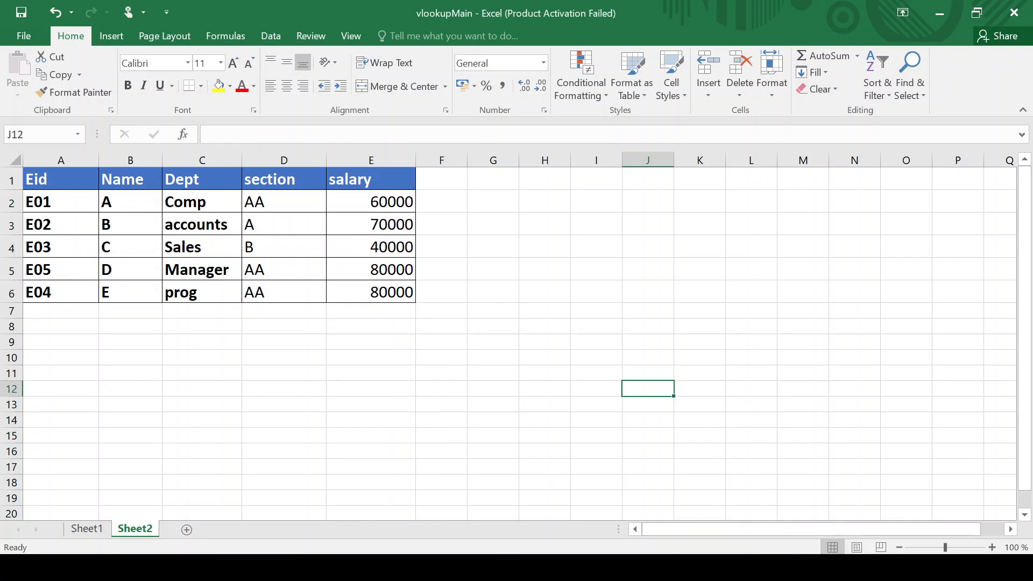
{"action": "mouse_move", "coordinate": [500, 568]}
{"action": "left_click", "coordinate": [574, 518]}
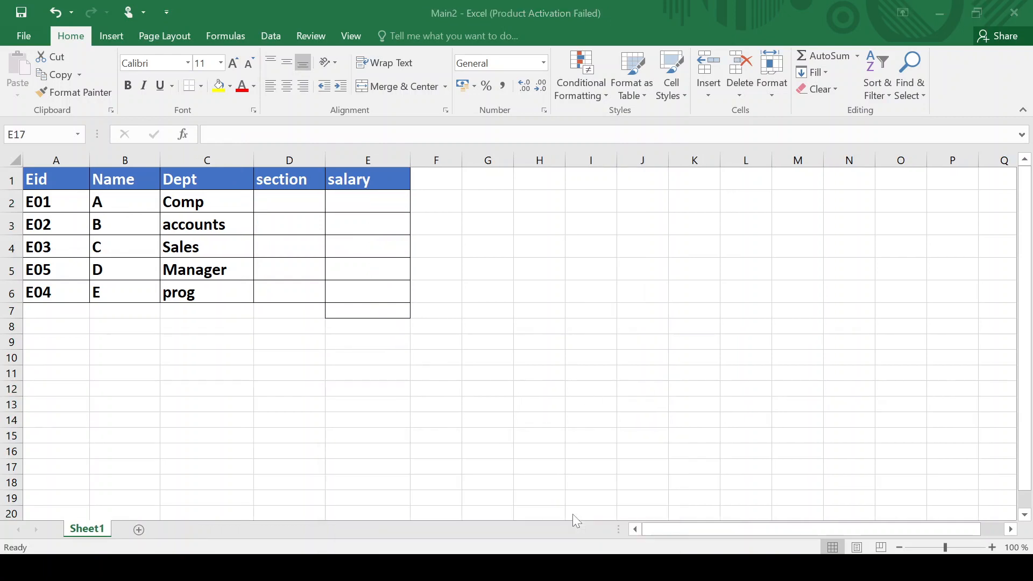
{"action": "left_click", "coordinate": [508, 287]}
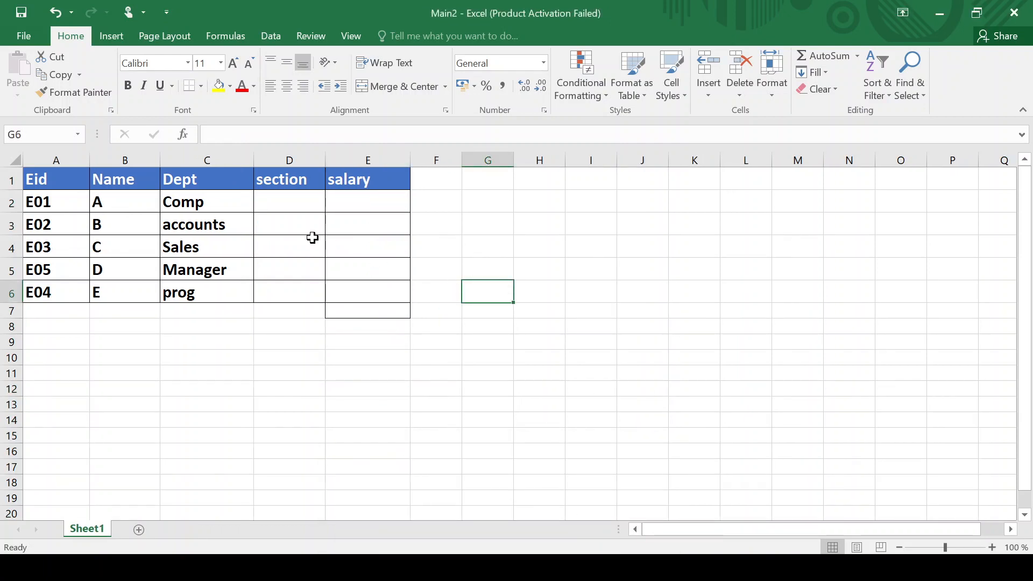
Enter =VLOOKUP(A2,[vlookupMain.xlsx]Sheet2!$A$1:$E$6,4,FALSE) in cell D2 of Main2 and fill it down the section column to D6
{"action": "left_click", "coordinate": [299, 197]}
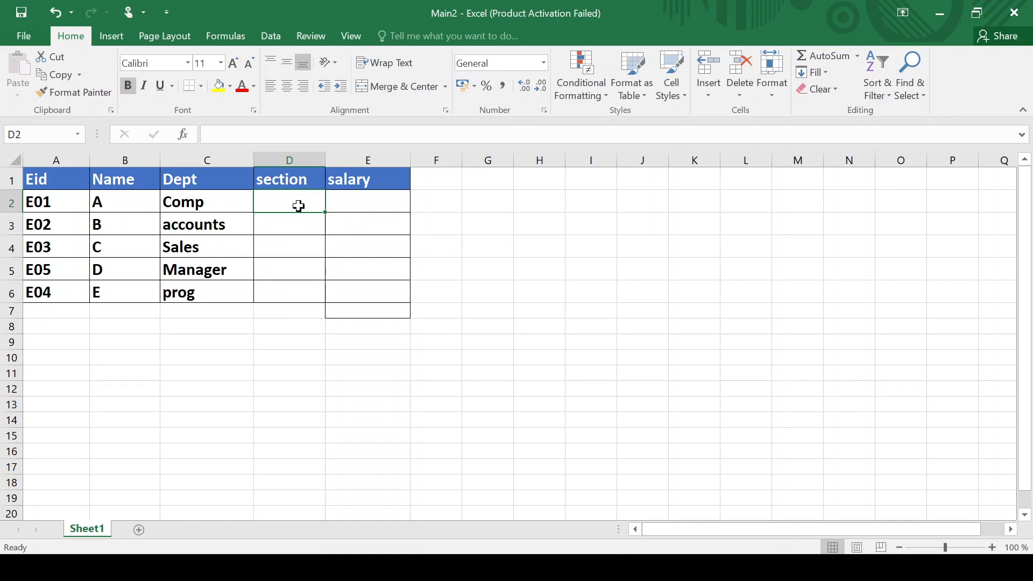
{"action": "type", "text": "=v"}
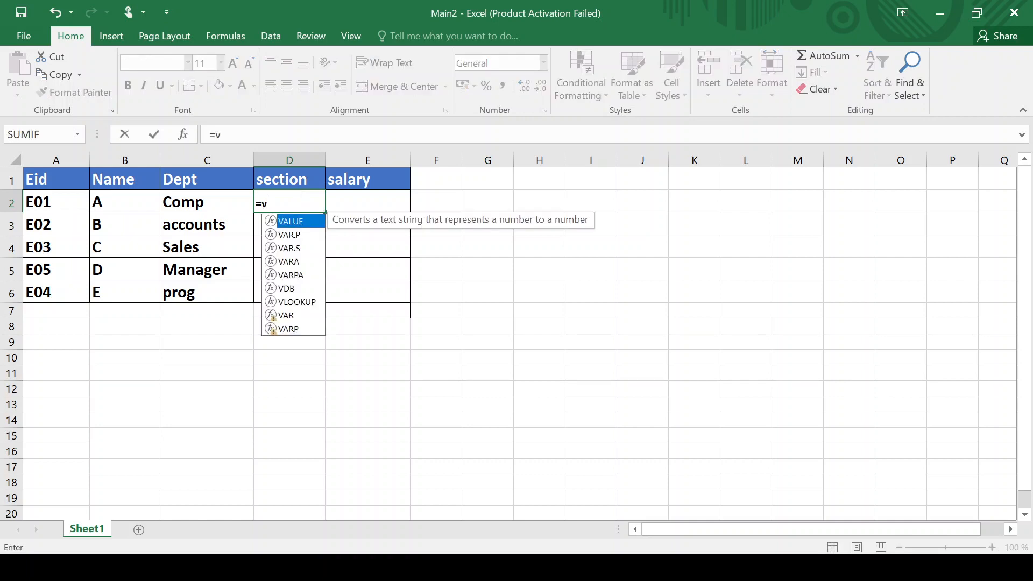
{"action": "type", "text": "lookup("}
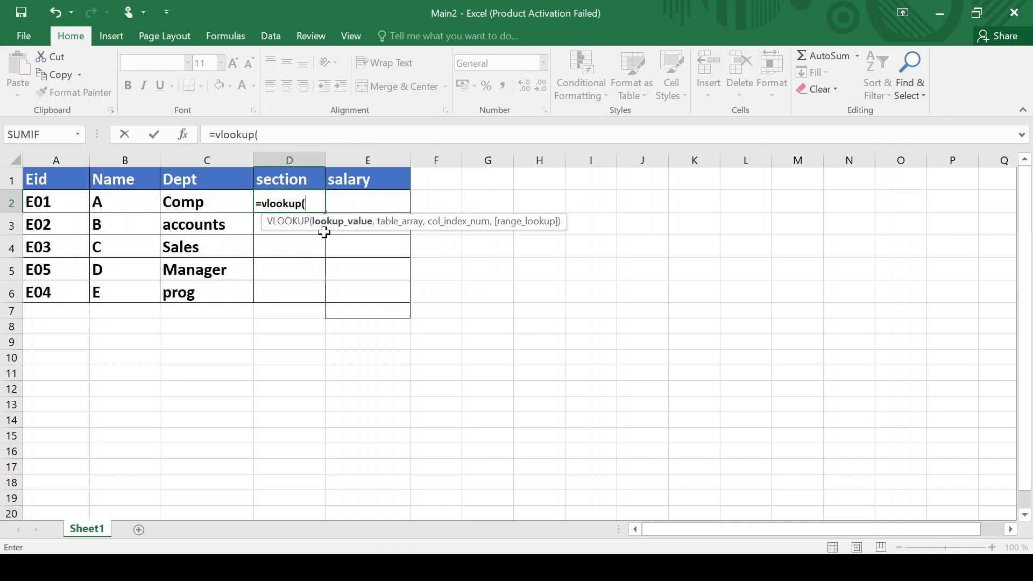
{"action": "left_click", "coordinate": [57, 204]}
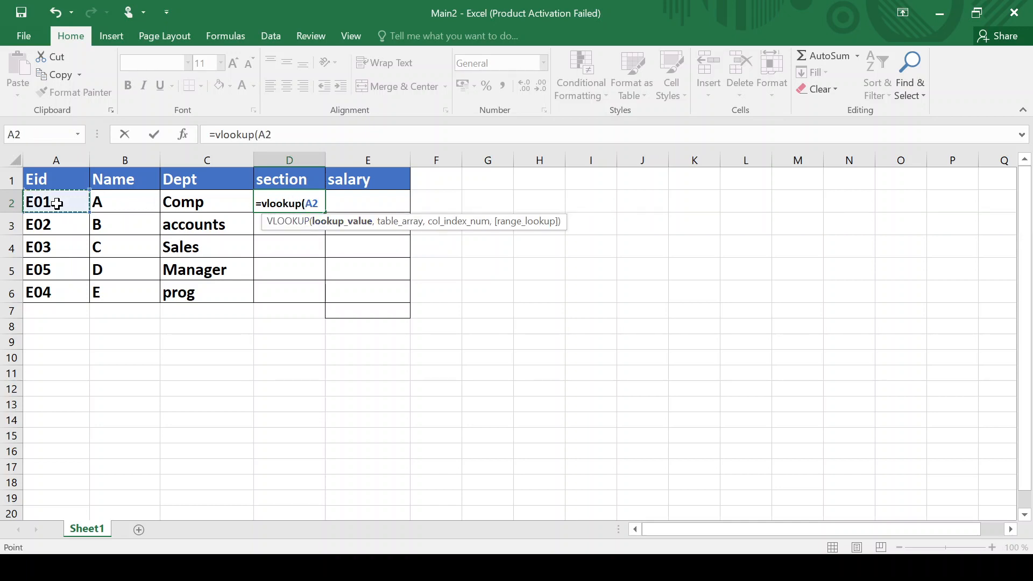
{"action": "type", "text": ","}
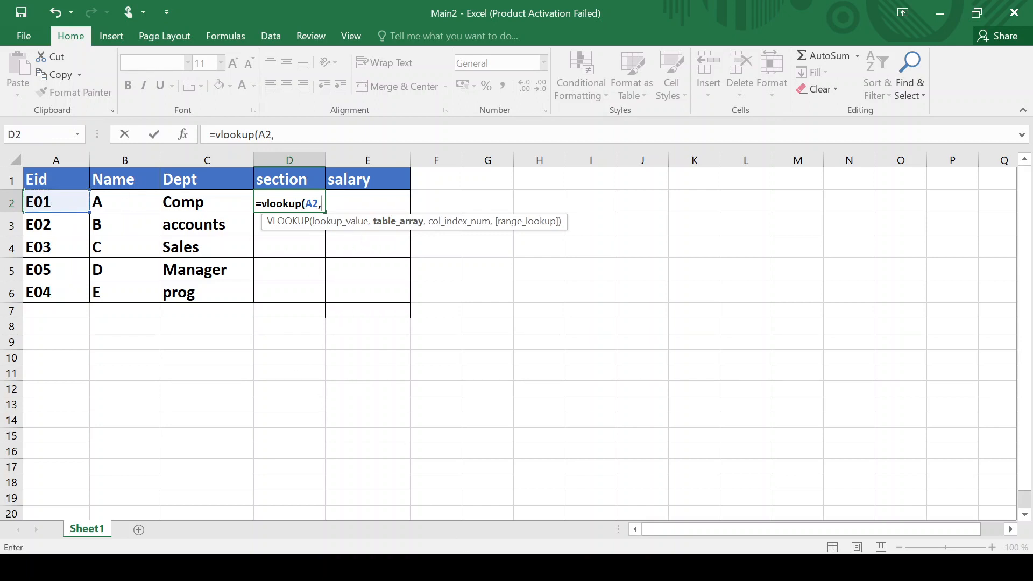
{"action": "mouse_move", "coordinate": [499, 567]}
{"action": "left_click", "coordinate": [418, 511]}
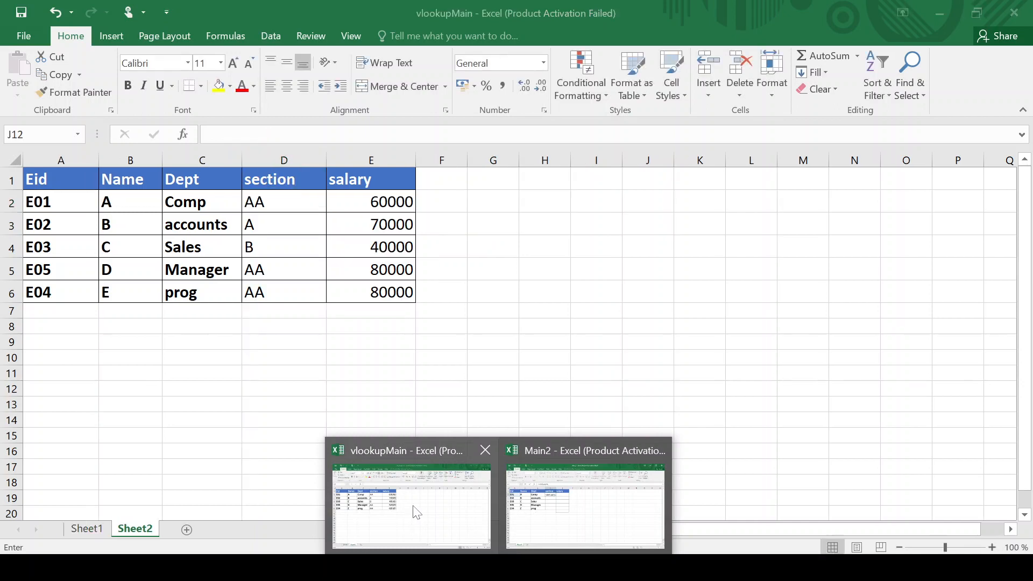
{"action": "left_click_drag", "start_coordinate": [62, 181], "coordinate": [342, 286]}
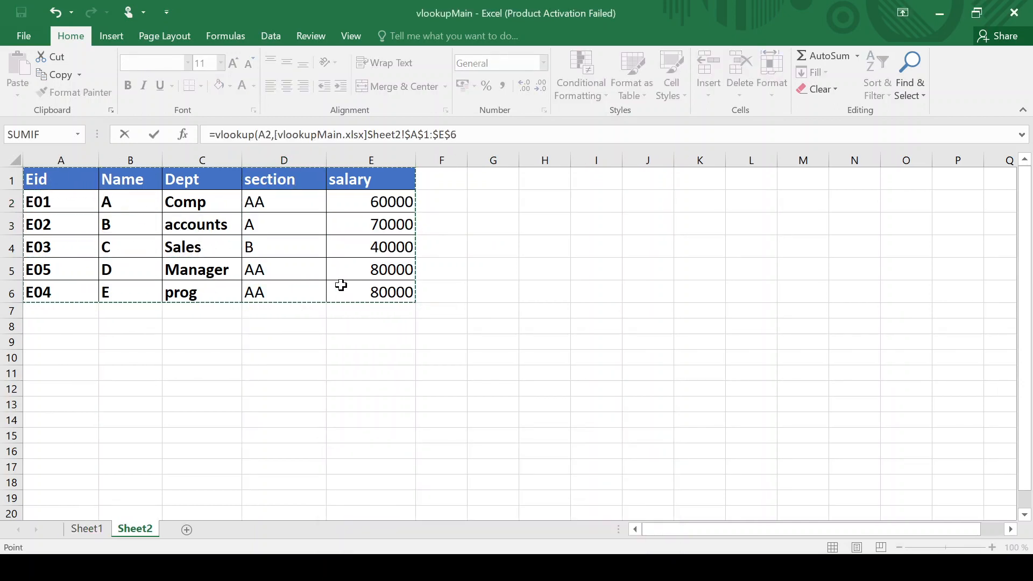
{"action": "type", "text": ","}
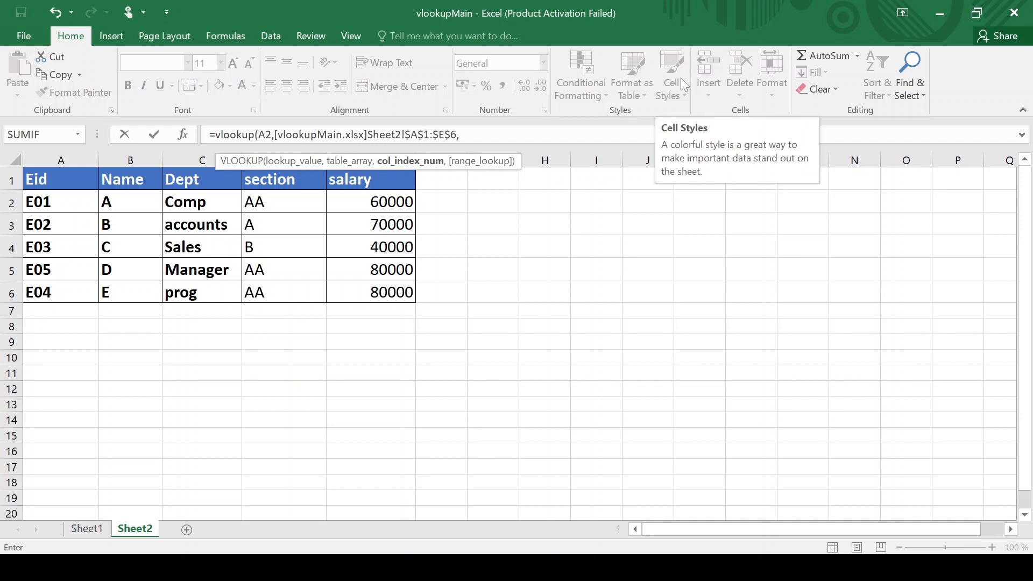
{"action": "type", "text": "4"}
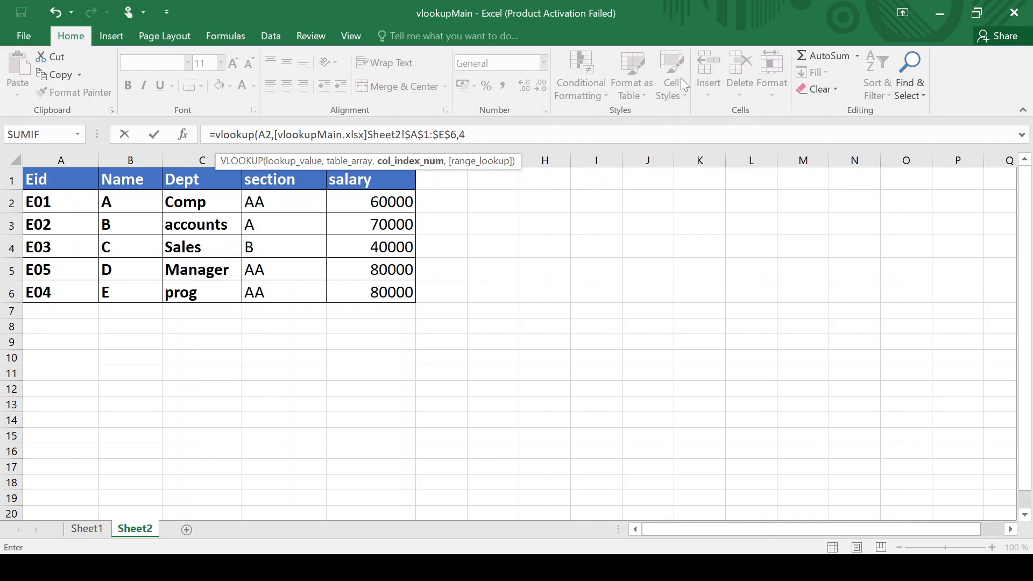
{"action": "type", "text": ","}
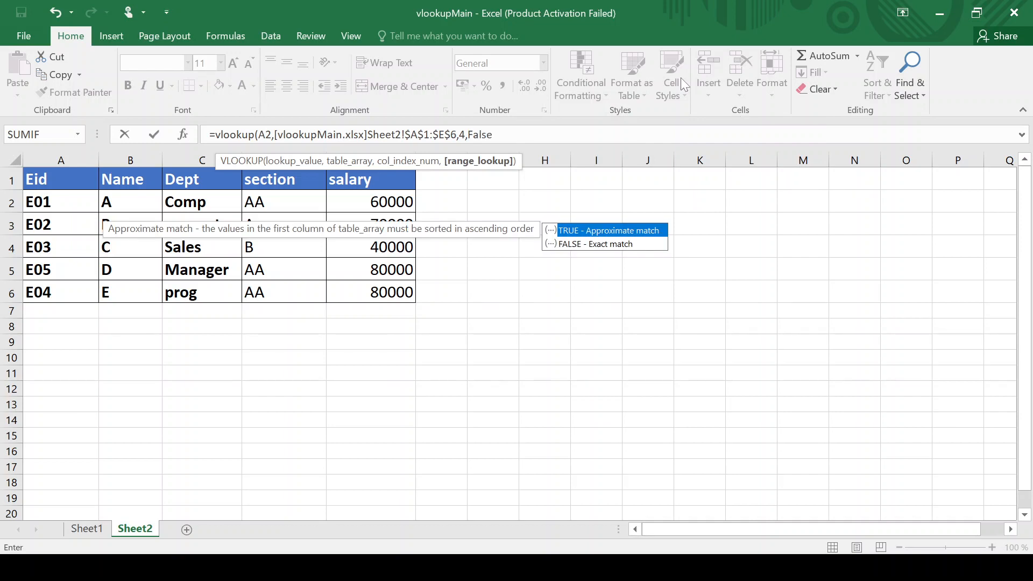
{"action": "type", "text": "False"}
{"action": "key", "text": "Return"}
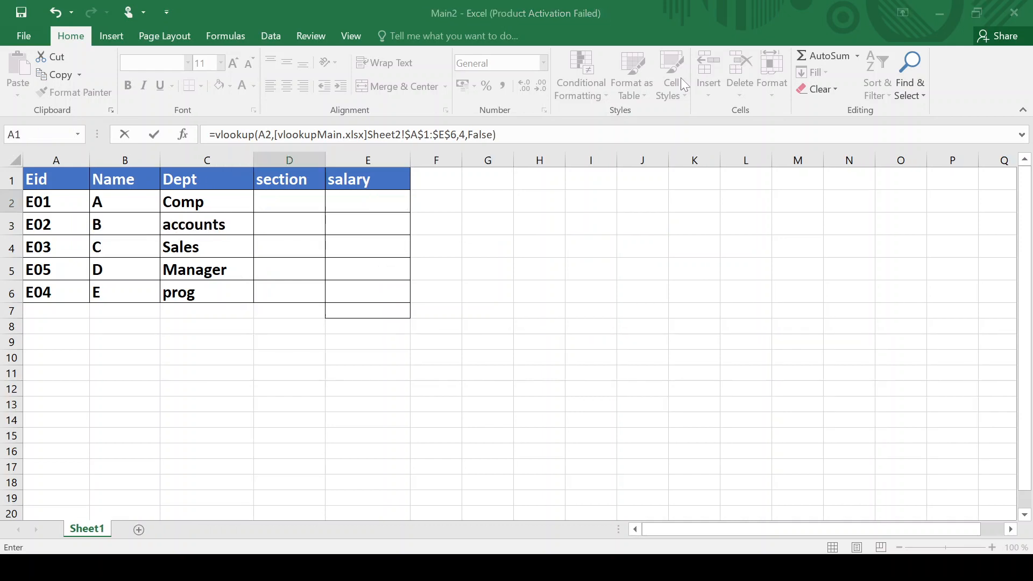
{"action": "left_click", "coordinate": [286, 204]}
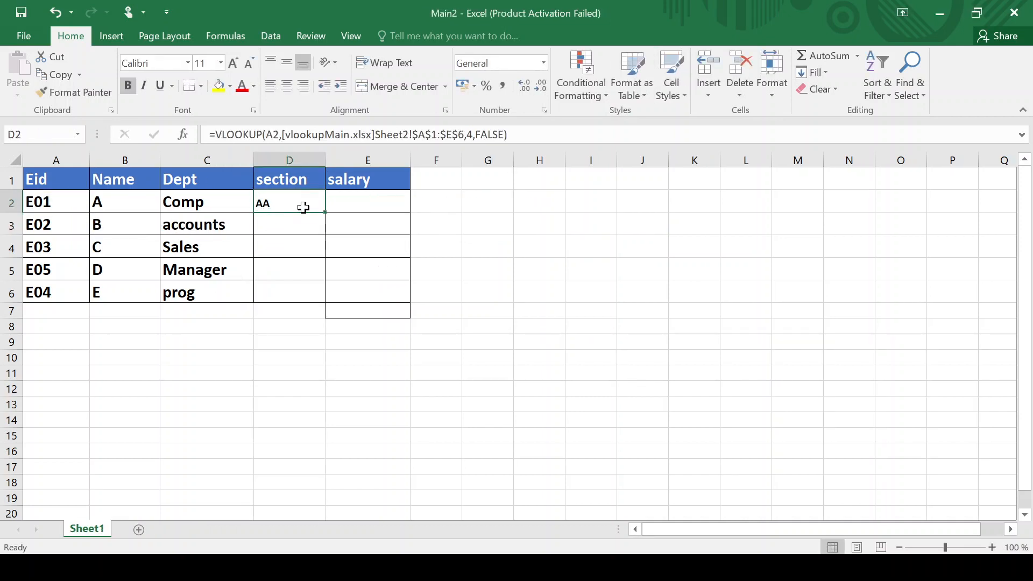
{"action": "left_click_drag", "start_coordinate": [326, 213], "coordinate": [320, 297]}
Enter =VLOOKUP(A2,[vlookupMain.xlsx]Sheet2!$A$1:$E$6,5,FALSE) in cell E2 of Main2 and fill it down the salary column to E6
{"action": "left_click", "coordinate": [371, 200]}
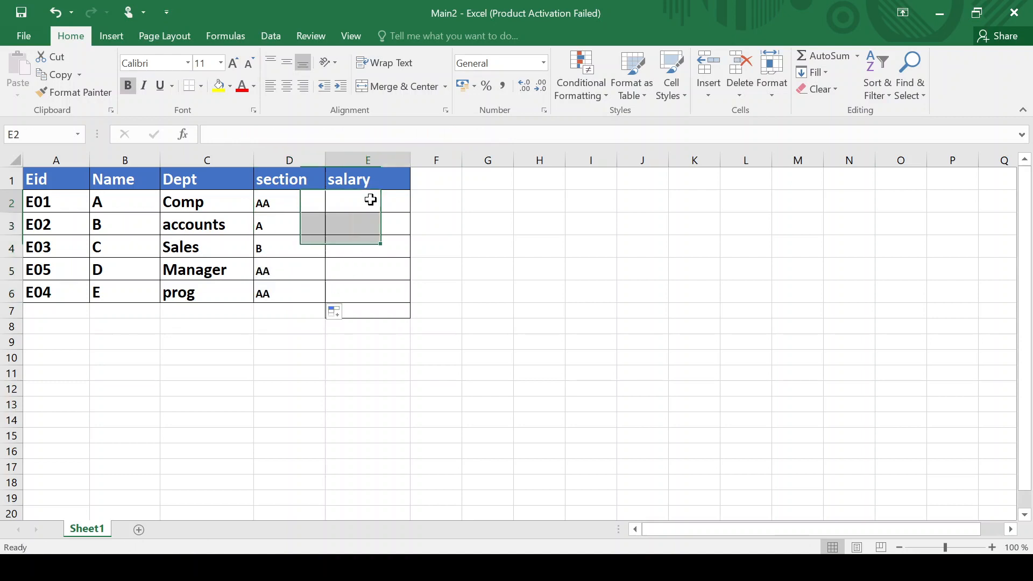
{"action": "type", "text": "="}
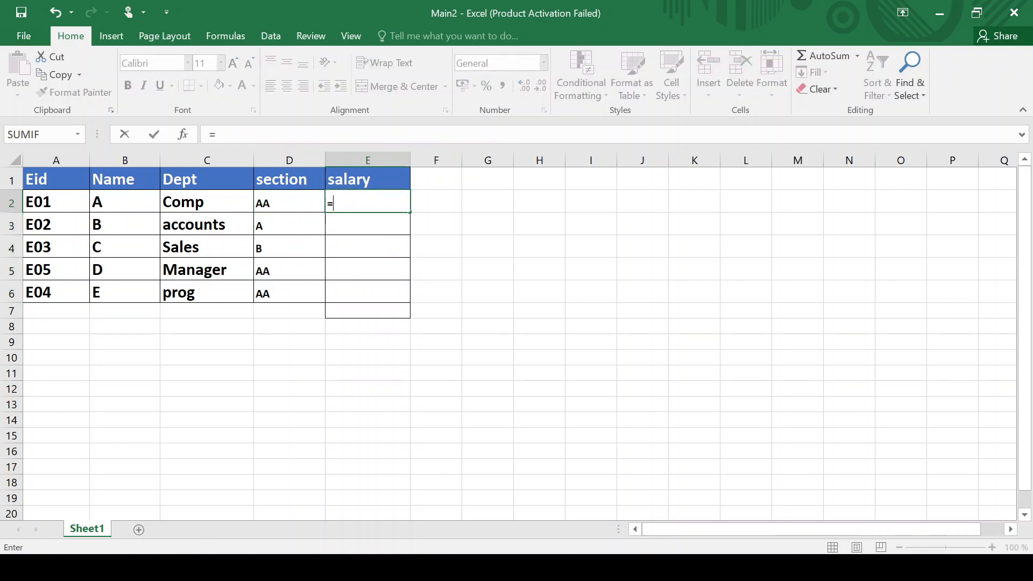
{"action": "type", "text": "vl"}
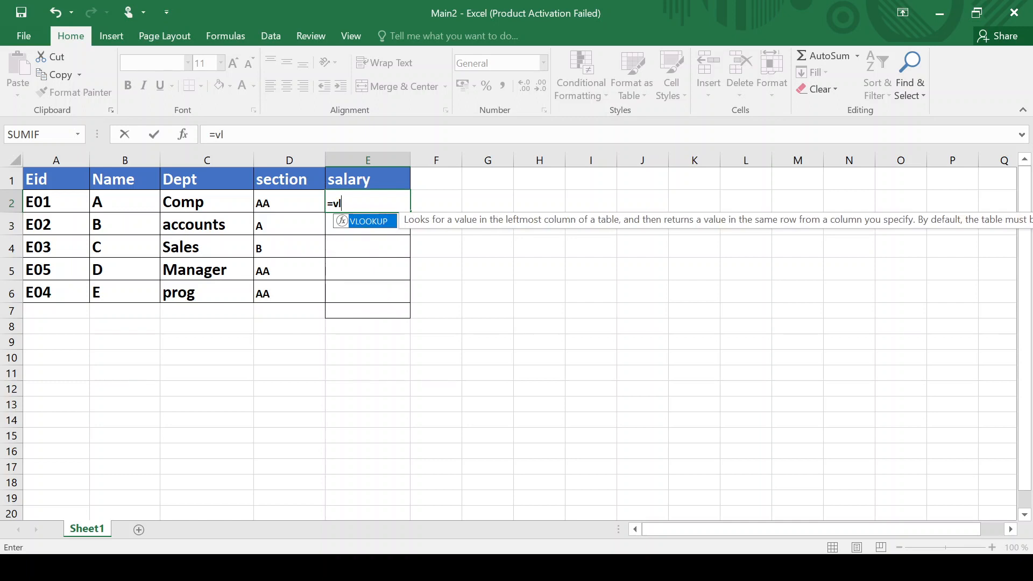
{"action": "type", "text": "ookup("}
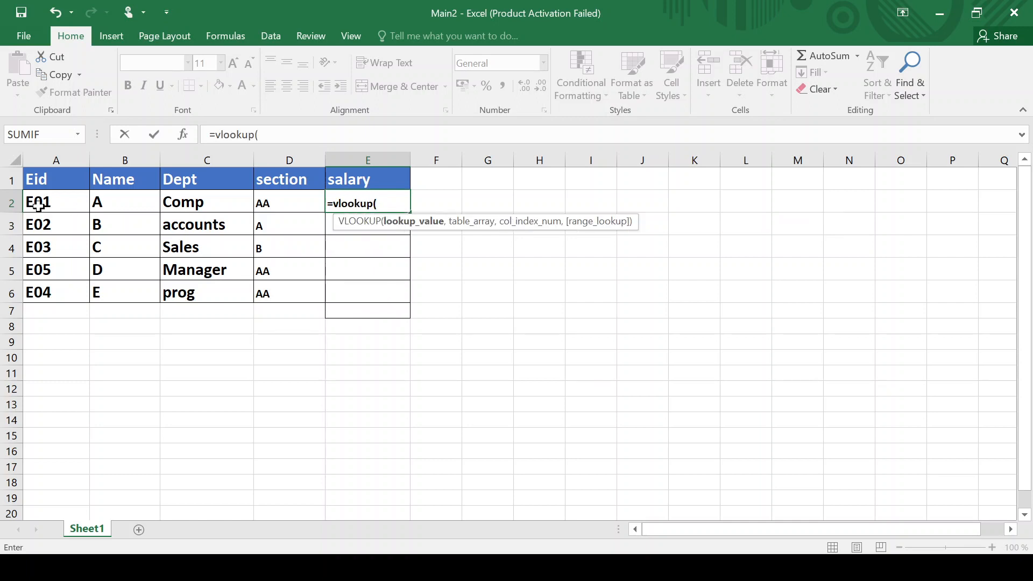
{"action": "left_click", "coordinate": [38, 205]}
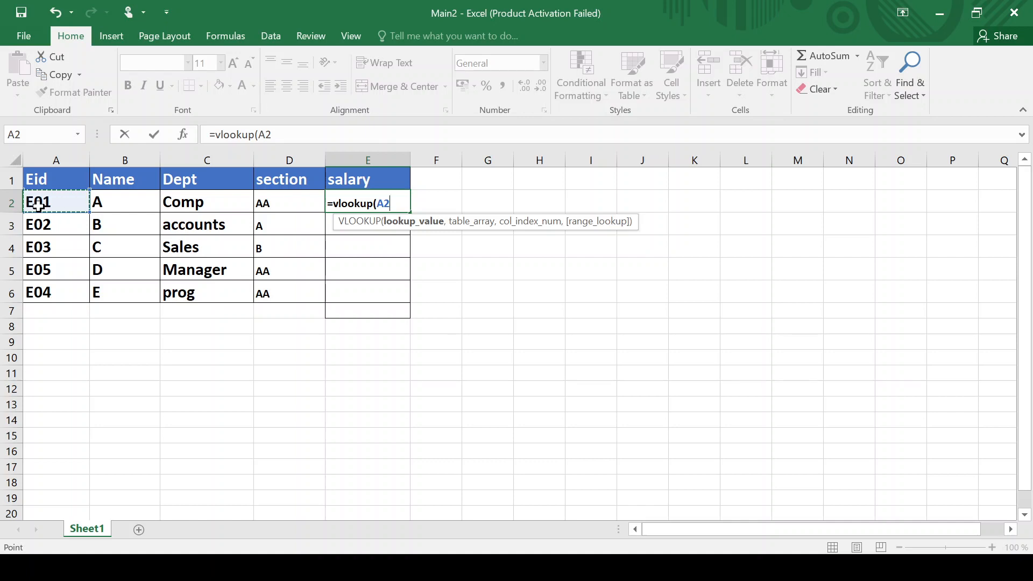
{"action": "type", "text": ","}
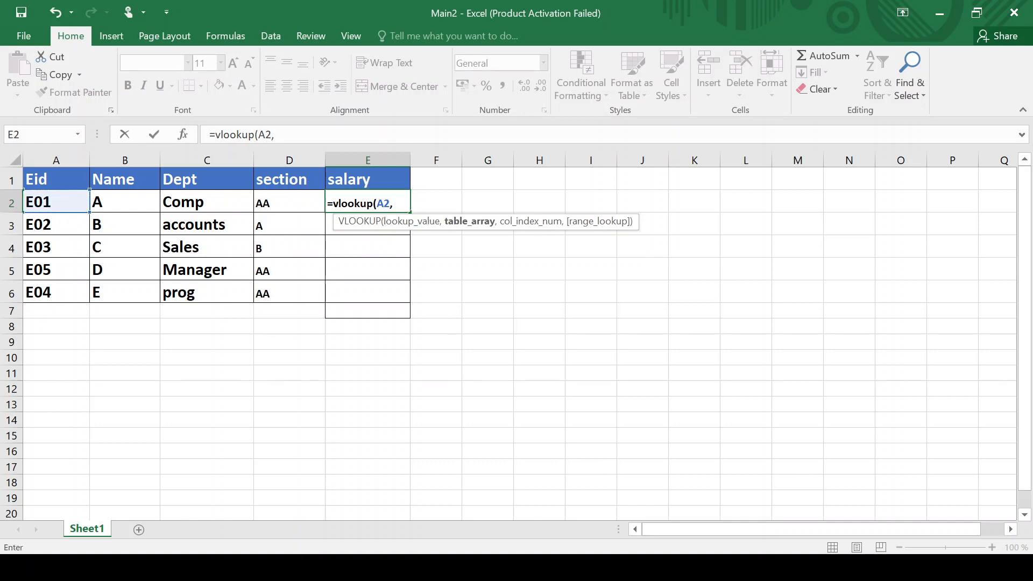
{"action": "left_click", "coordinate": [461, 519]}
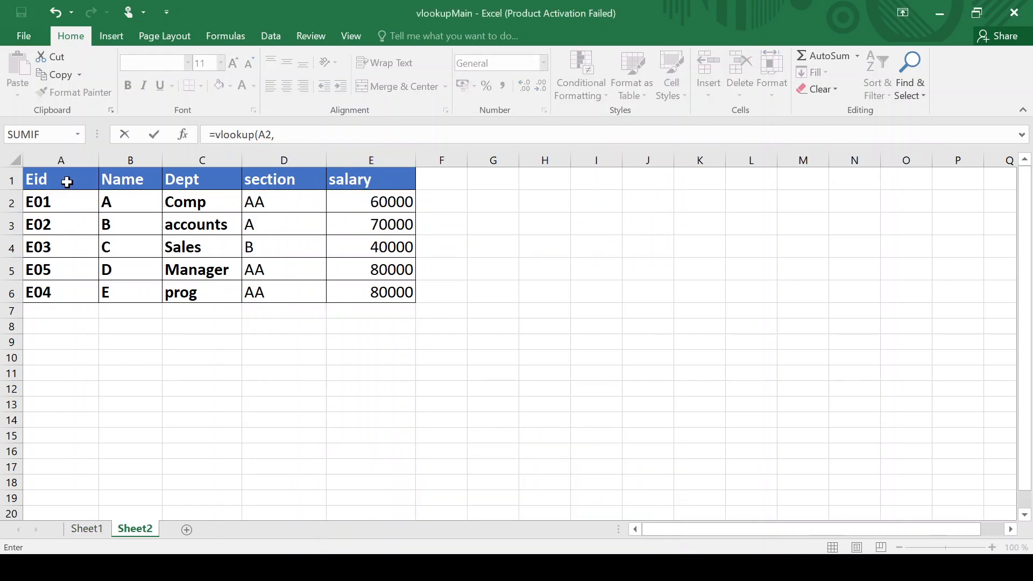
{"action": "left_click_drag", "start_coordinate": [66, 182], "coordinate": [355, 279]}
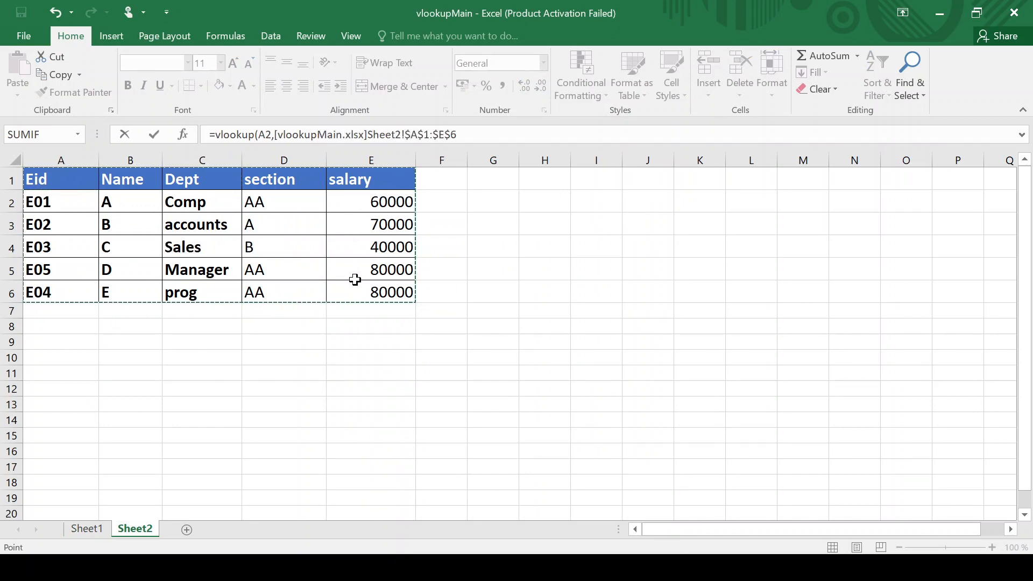
{"action": "type", "text": ","}
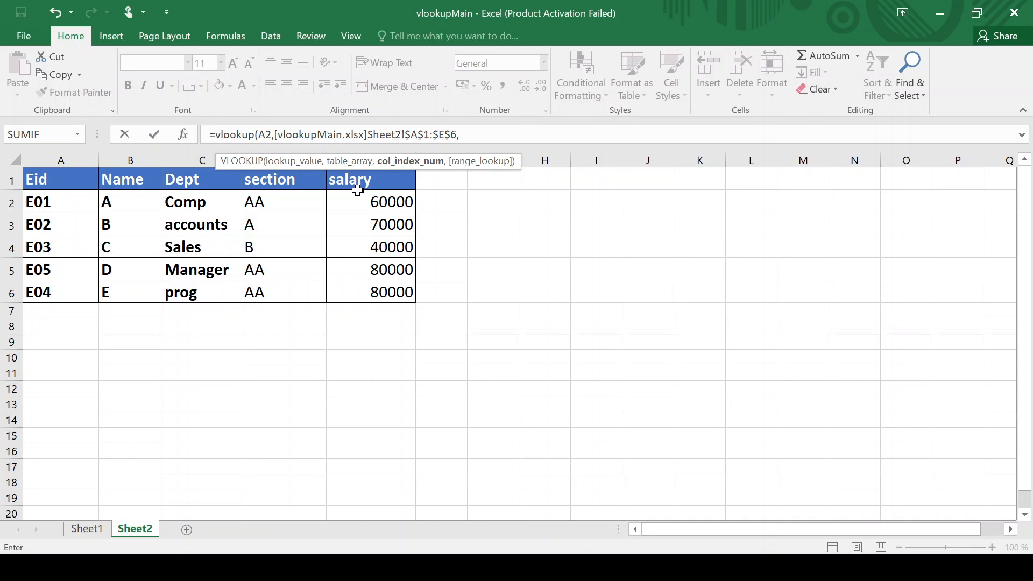
{"action": "type", "text": "5,"}
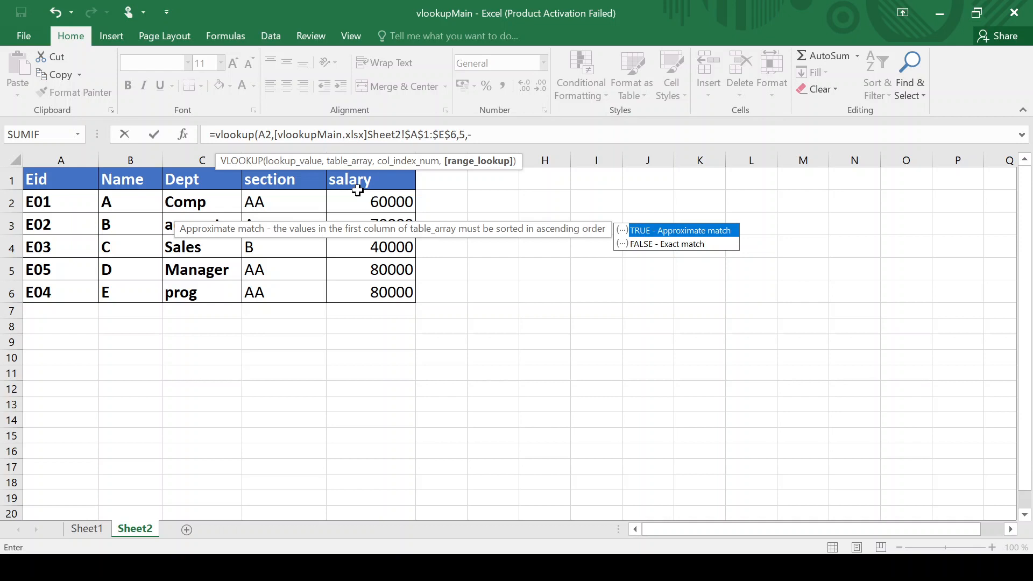
{"action": "type", "text": "False)"}
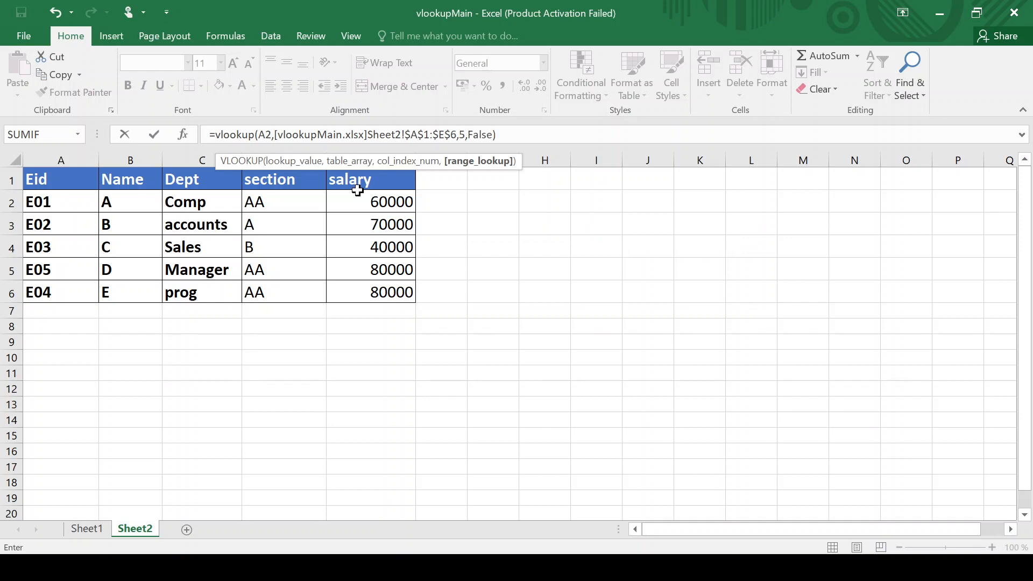
{"action": "key", "text": "Return"}
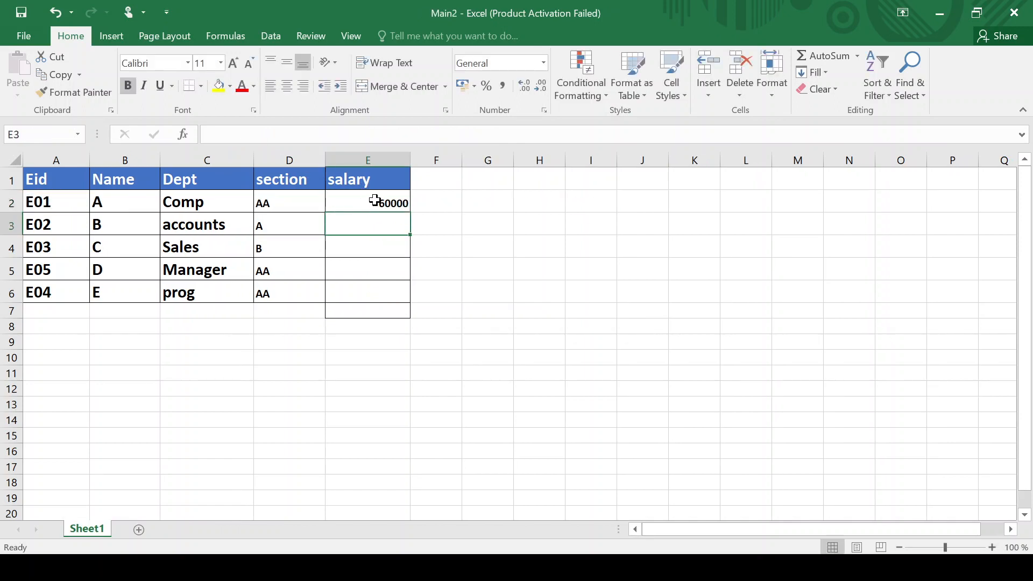
{"action": "left_click", "coordinate": [375, 201]}
{"action": "left_click_drag", "start_coordinate": [410, 212], "coordinate": [410, 299]}
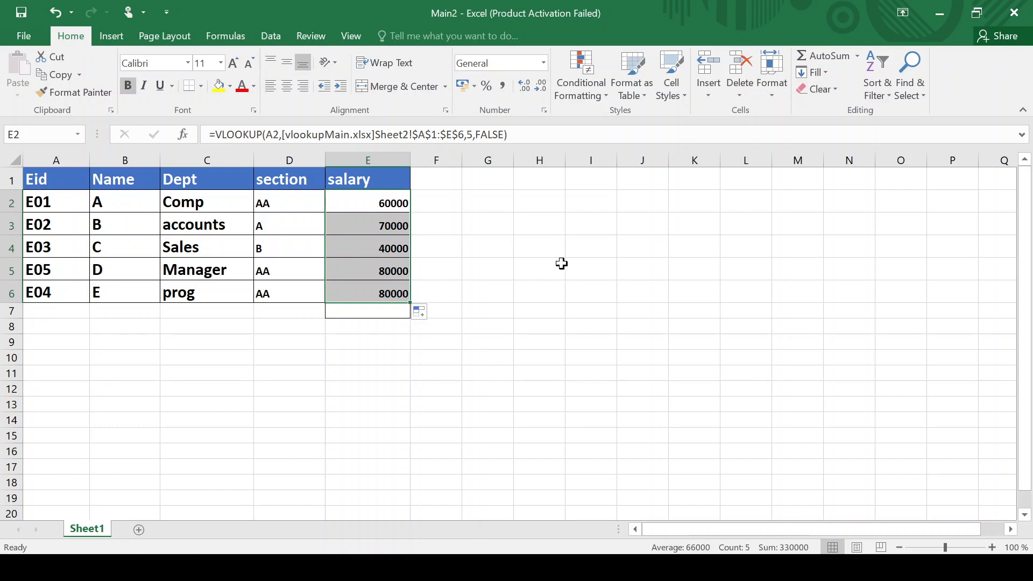